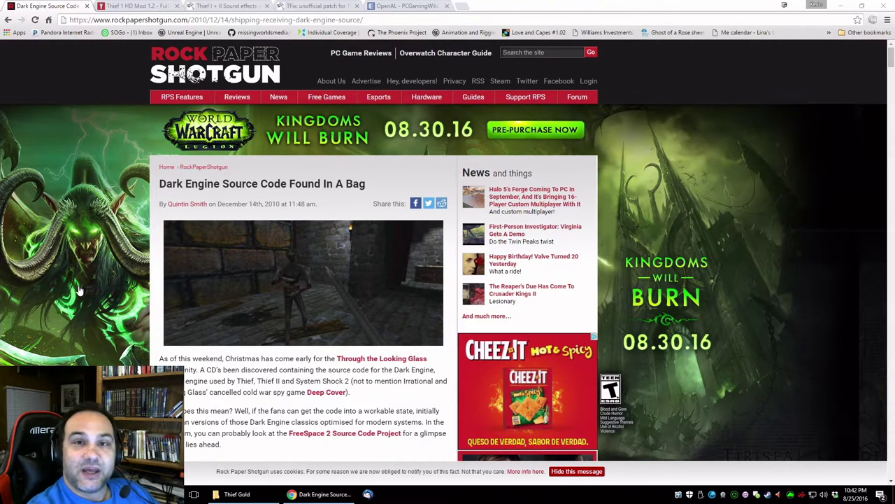
# - Read through the Rock Paper Shotgun article about the Dark Engine source code, with a brief look at the Thief Gold HD texture mod page
pyautogui.scroll(-2, 84, 355)
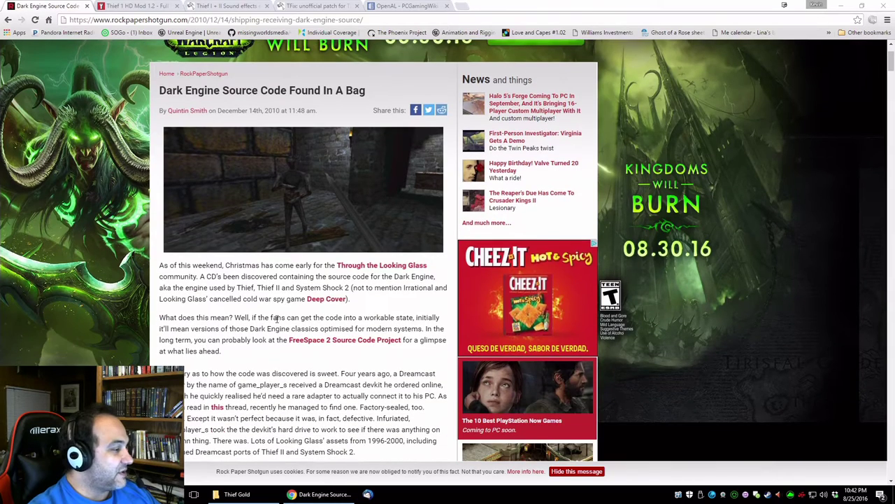
pyautogui.scroll(-2, 123, 316)
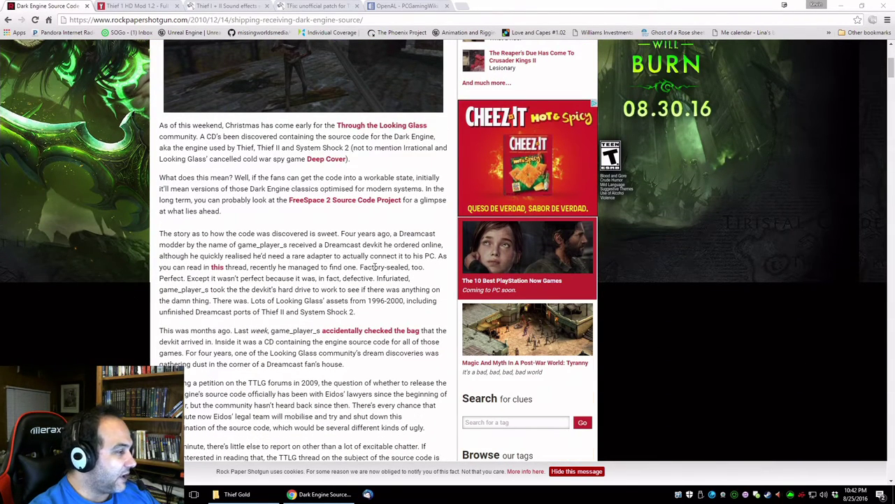
pyautogui.scroll(-6, 678, 329)
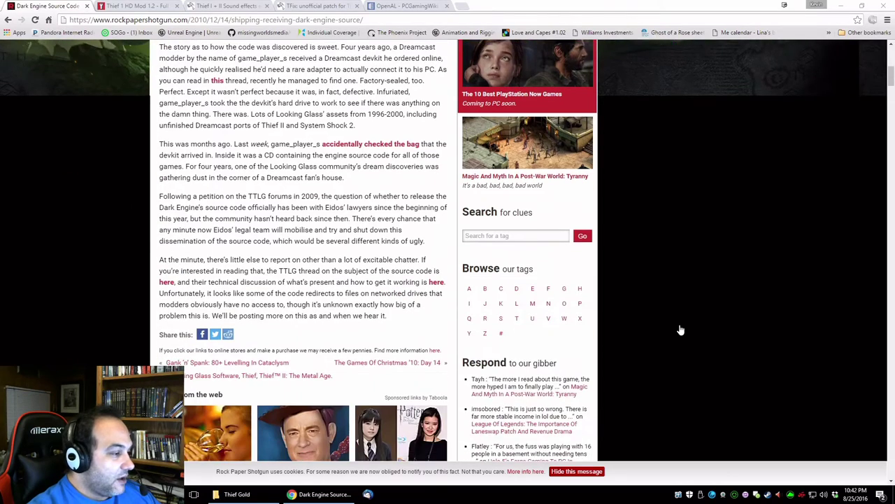
pyautogui.scroll(2, 210, 195)
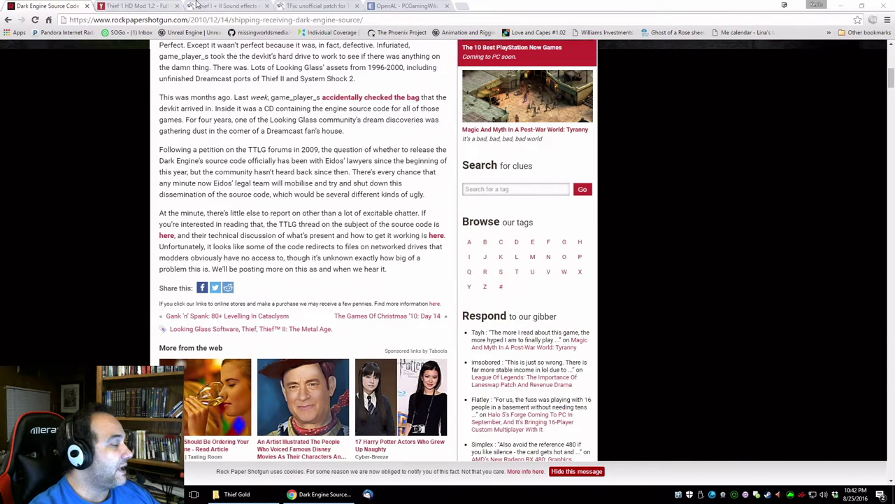
pyautogui.click(140, 5)
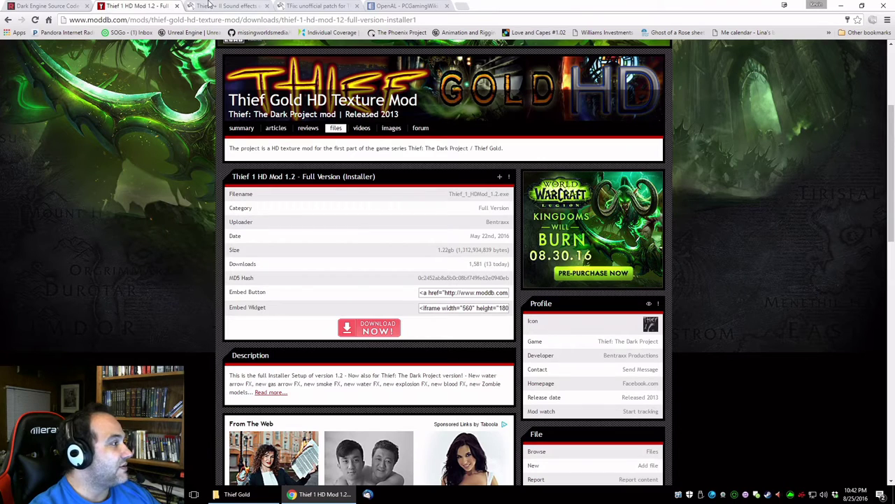
pyautogui.click(48, 6)
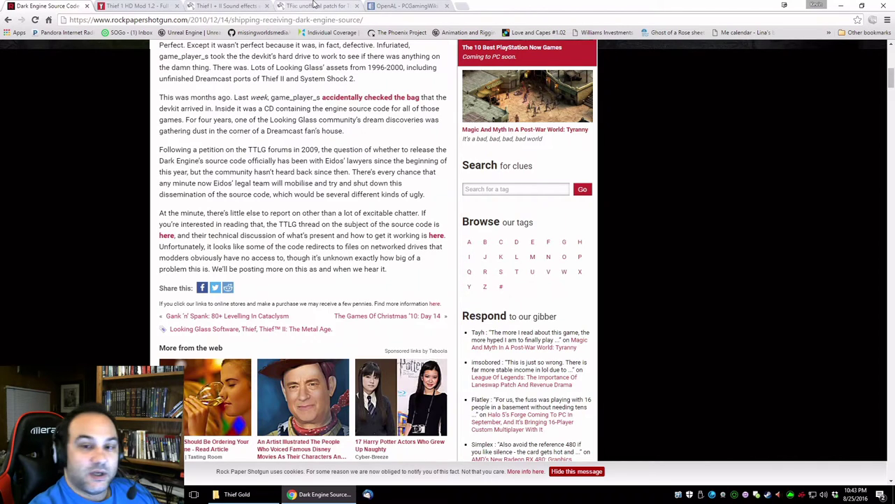
# - Review the first post of the TFix unofficial patch thread, including its important notes and instructions for additional mods
pyautogui.click(314, 5)
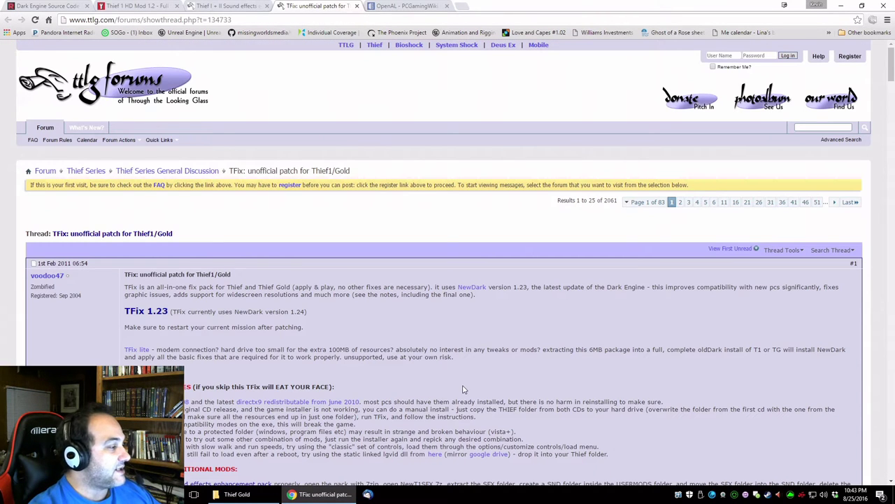
pyautogui.scroll(-2, 187, 343)
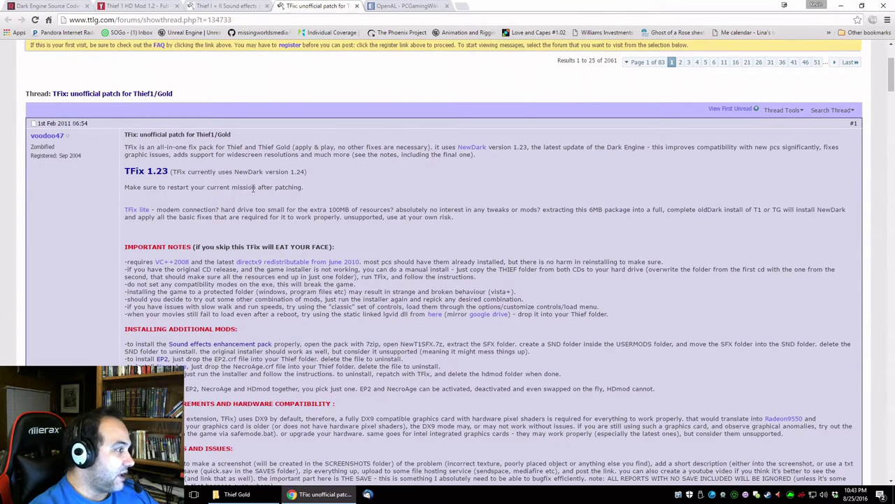
pyautogui.scroll(-3, 249, 403)
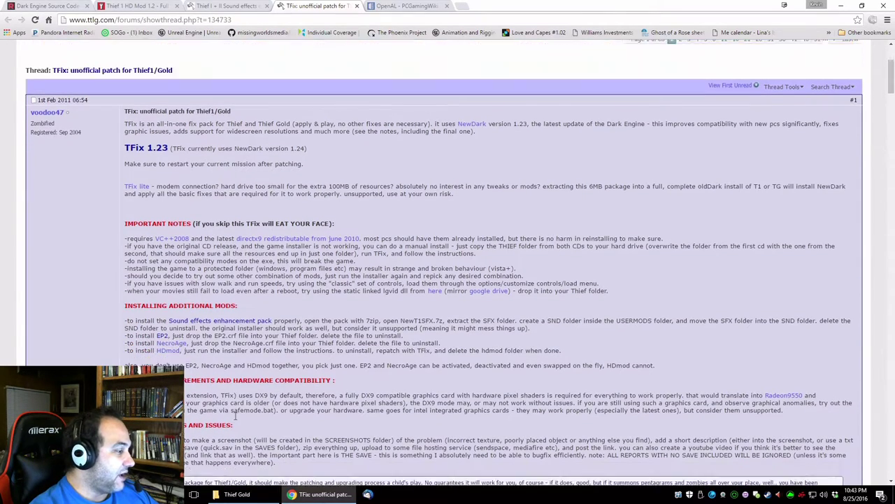
pyautogui.scroll(3, 302, 348)
pyautogui.scroll(3, 302, 347)
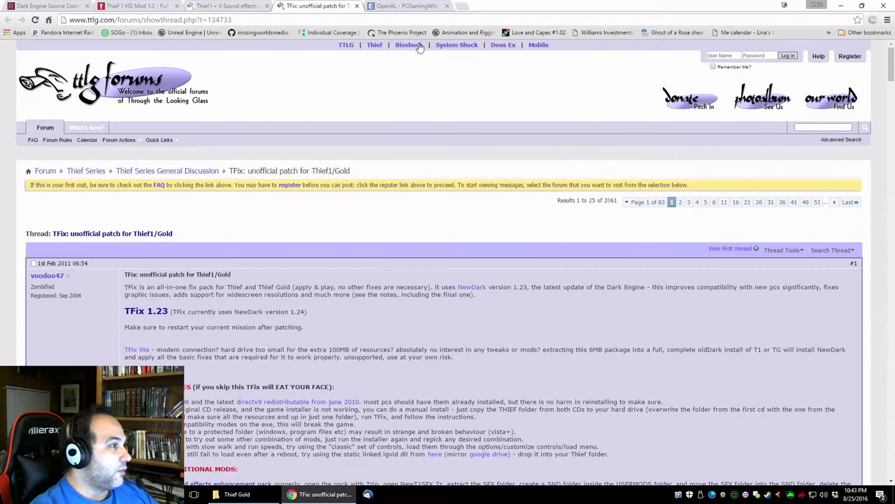
# - Look over the download pages for OpenAL 2.1.0.0, the Thief I + II sound effects enhancement pack and Thief 1 HD Mod 1.2
pyautogui.click(406, 8)
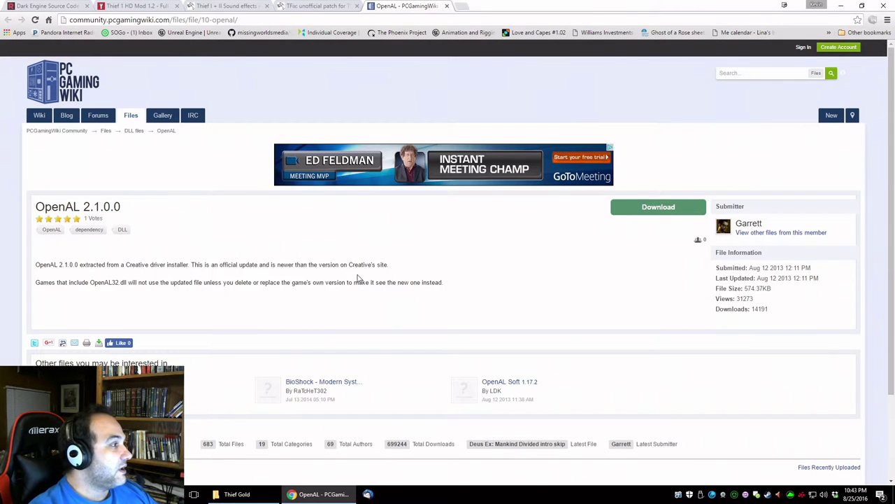
pyautogui.click(237, 5)
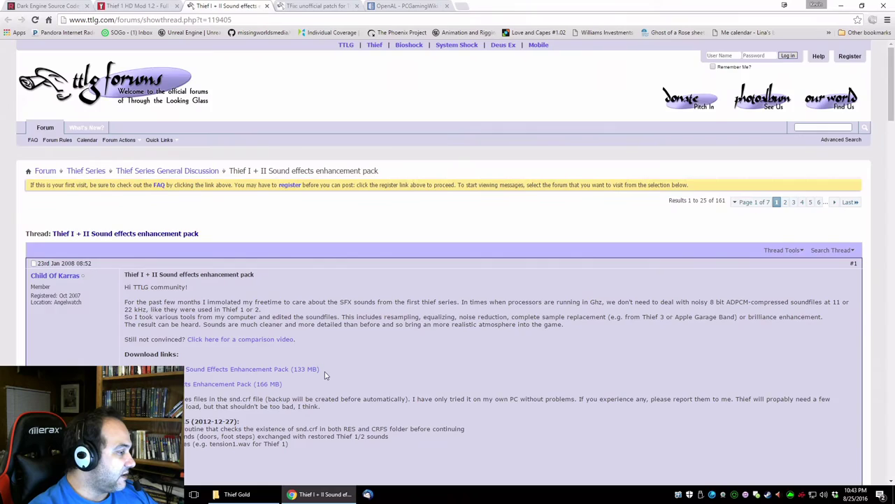
pyautogui.scroll(-2, 326, 372)
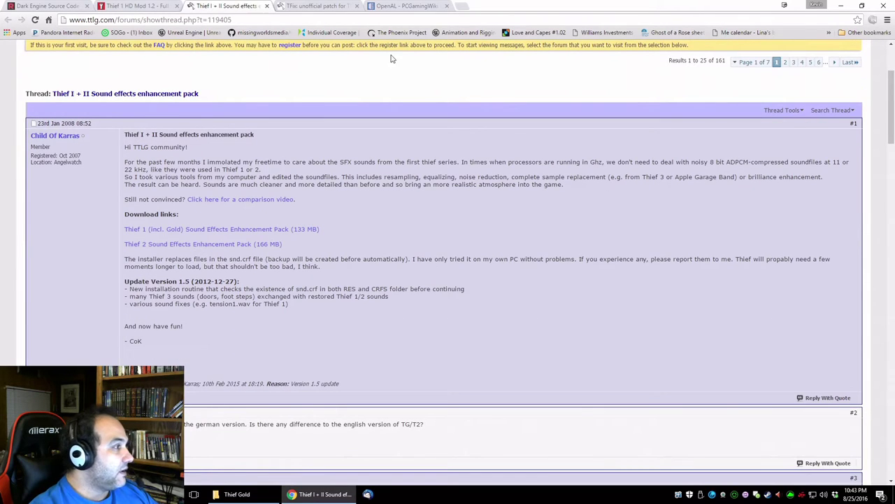
pyautogui.click(140, 5)
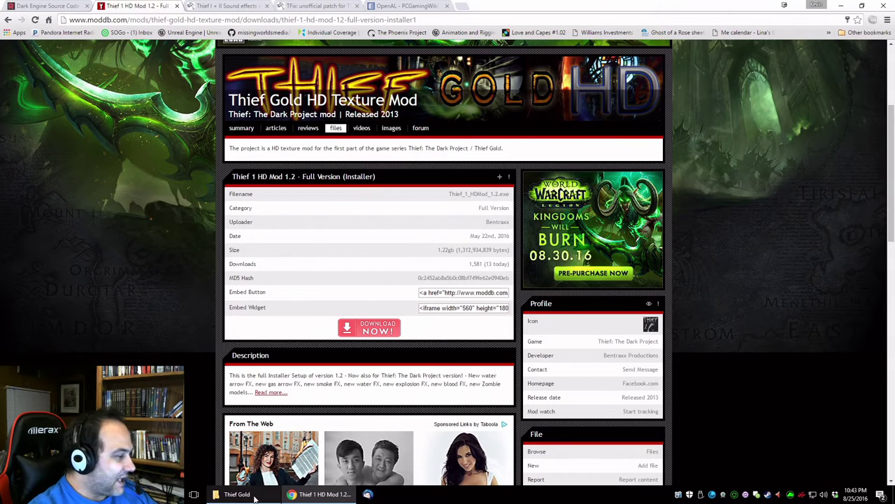
pyautogui.moveTo(255, 497)
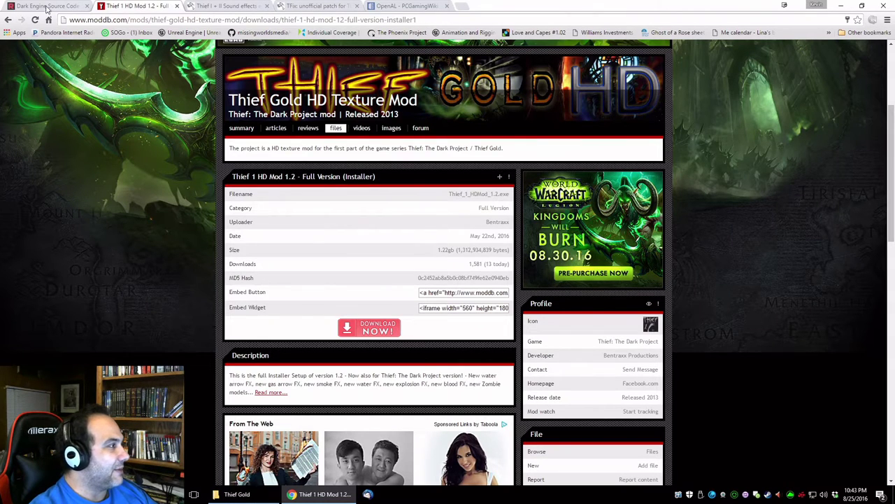
# - Switch to File Explorer and inspect the Thief Gold game folder and its patches subfolder
pyautogui.click(238, 495)
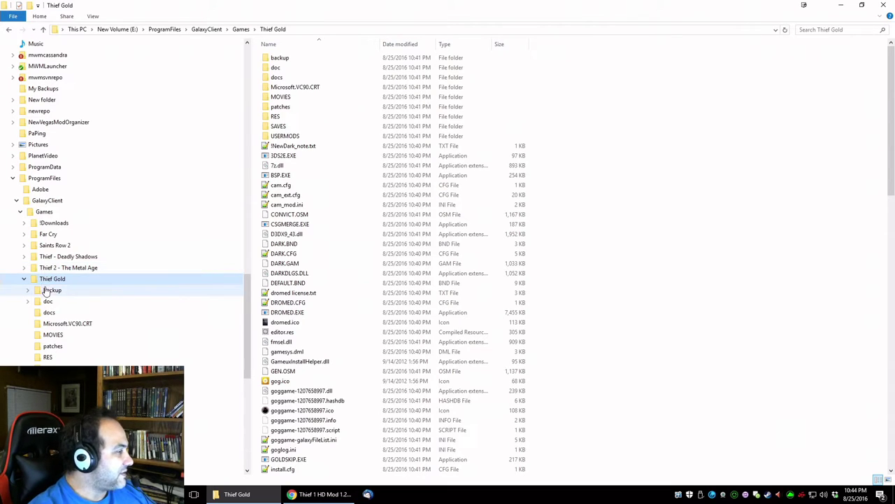
pyautogui.click(61, 349)
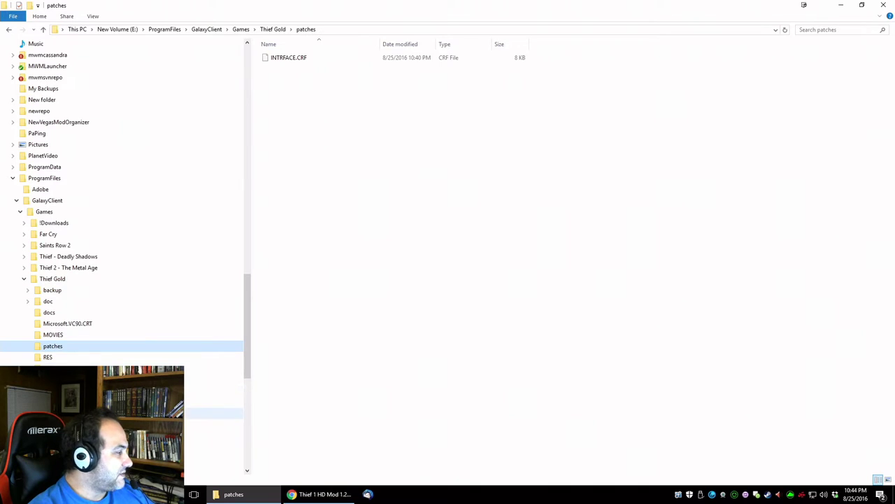
pyautogui.click(54, 280)
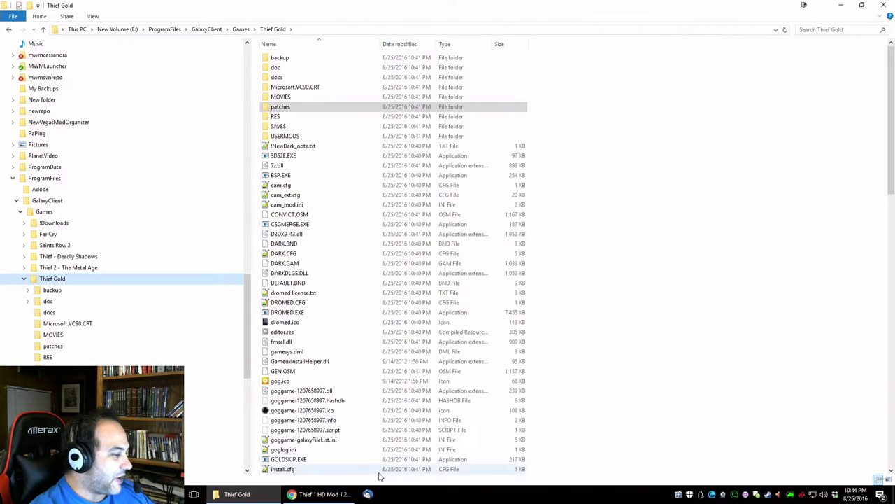
# - Bring up the Thief folder in Downloads that holds the mod installers and maximize its window
pyautogui.click(367, 493)
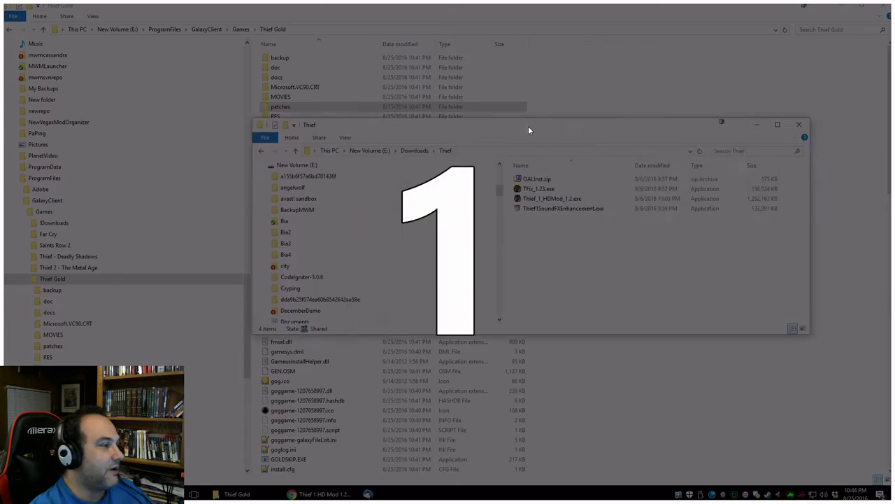
pyautogui.moveTo(528, 126); pyautogui.dragTo(399, 244)
pyautogui.doubleClick(399, 244)
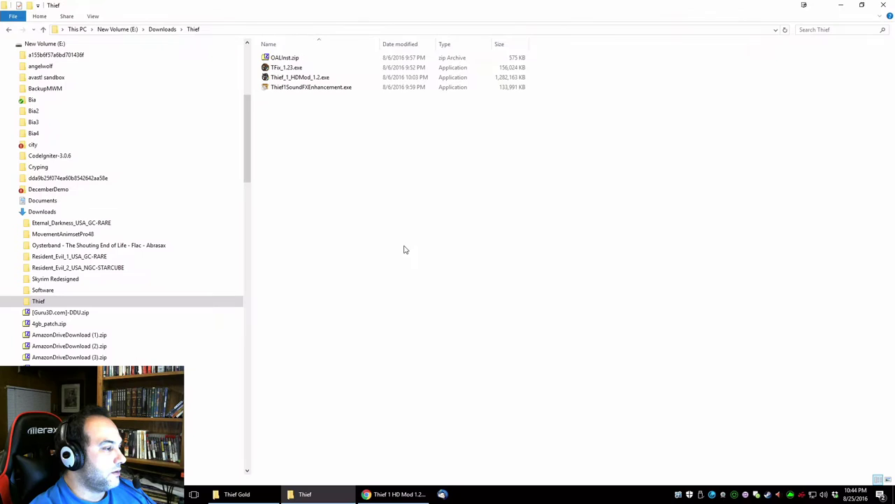
# - Run TFix_1.23.exe with permission to make changes and keep the default selection of components
pyautogui.click(282, 71)
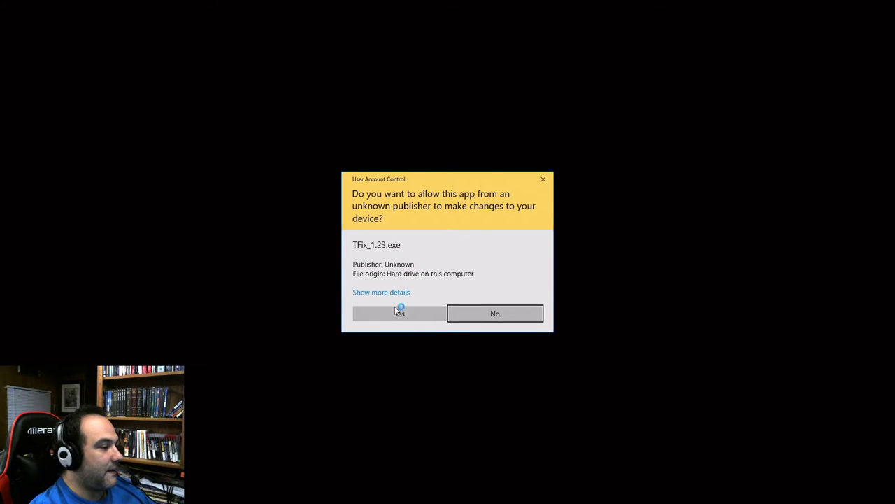
pyautogui.click(396, 310)
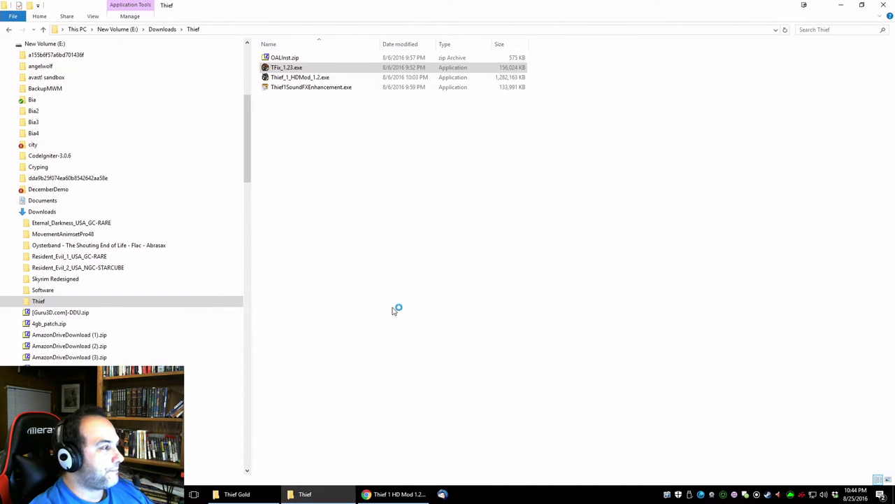
pyautogui.click(490, 323)
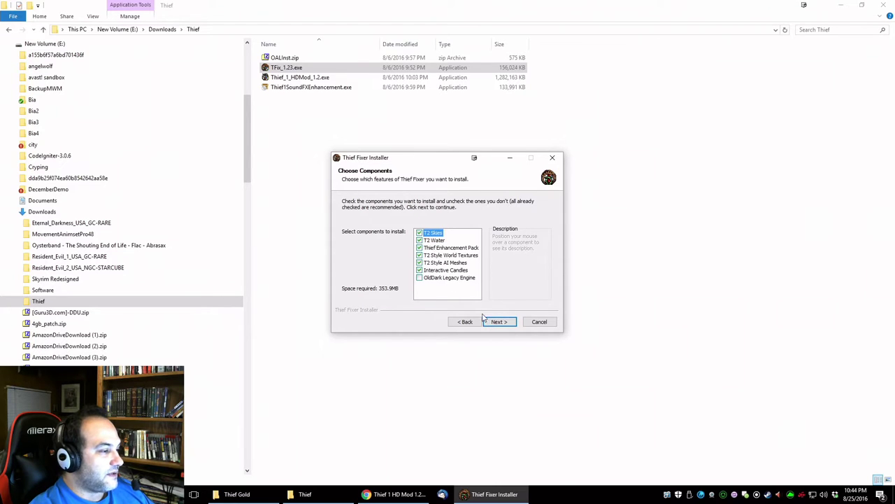
pyautogui.click(501, 324)
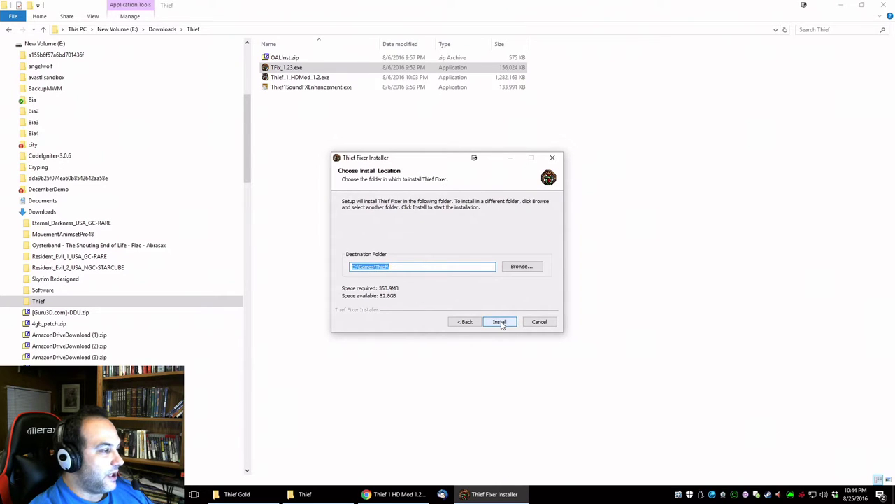
# - Browse for the Thief Fixer destination folder and expand New Volume (E:) under This PC
pyautogui.click(524, 269)
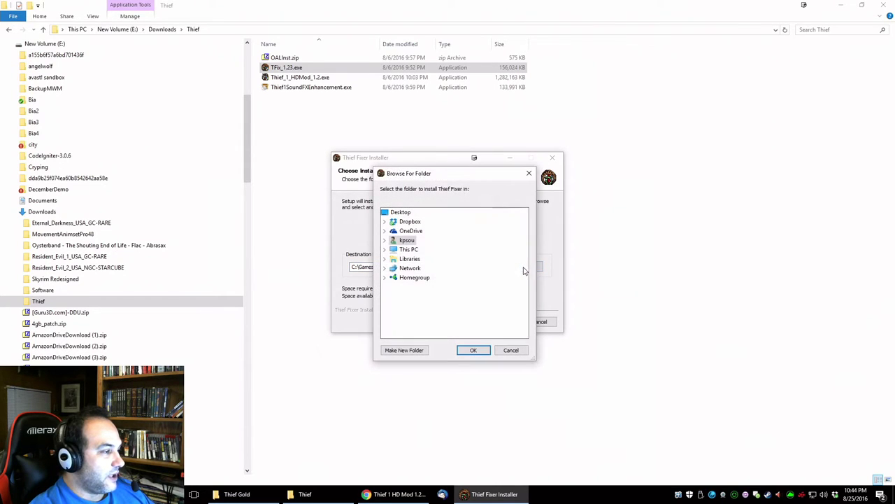
pyautogui.click(384, 249)
pyautogui.click(399, 329)
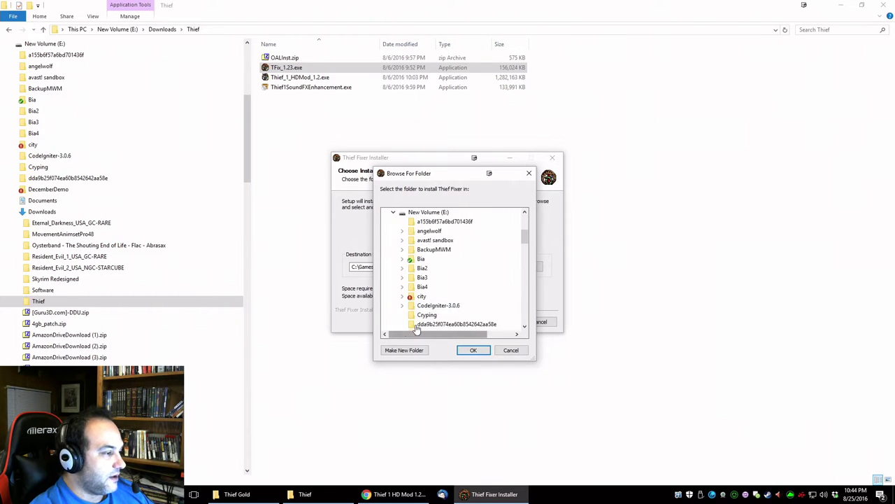
pyautogui.scroll(-15, 453, 304)
pyautogui.scroll(-8, 452, 305)
pyautogui.click(452, 297)
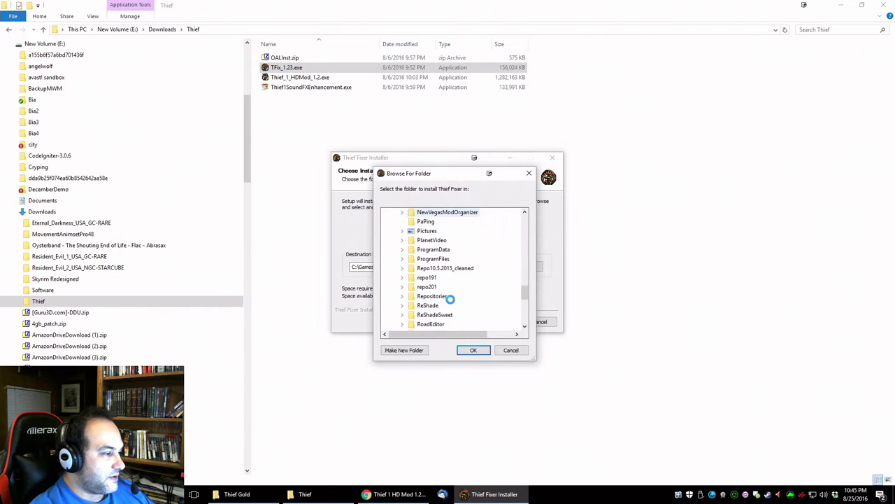
pyautogui.scroll(-2, 405, 261)
pyautogui.click(403, 258)
pyautogui.click(409, 268)
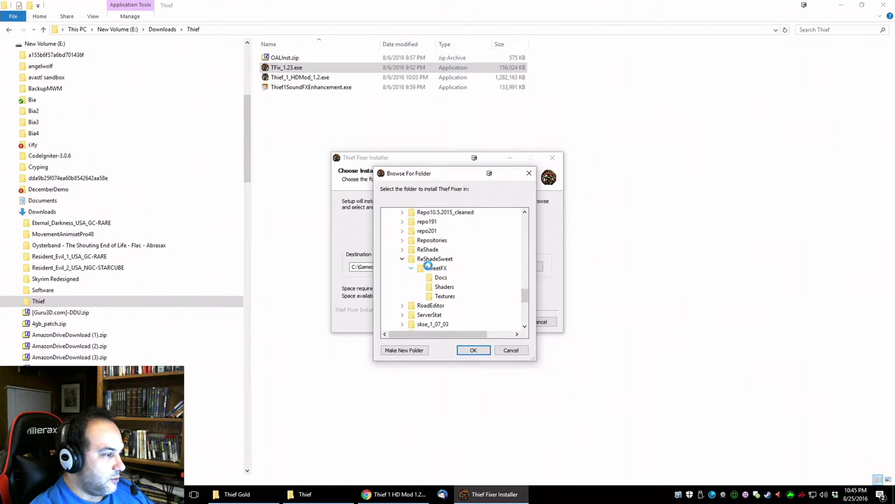
pyautogui.scroll(15, 428, 267)
pyautogui.scroll(5, 428, 272)
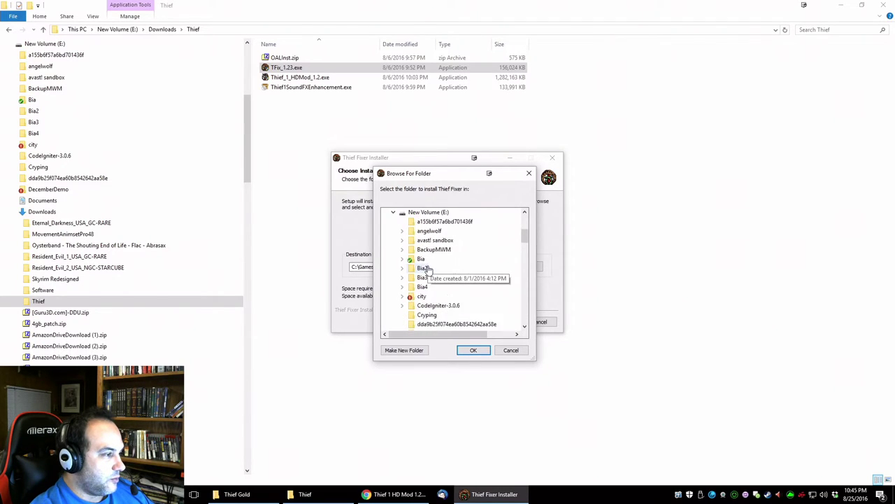
pyautogui.scroll(-20, 429, 272)
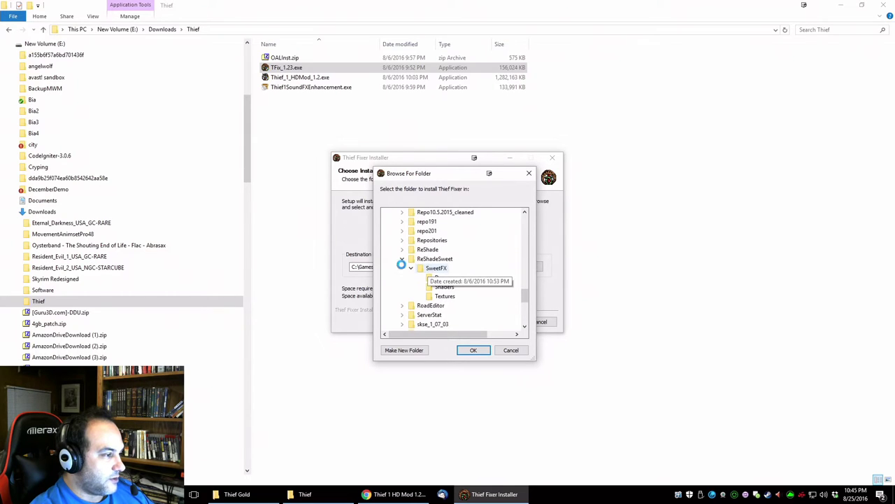
pyautogui.click(402, 258)
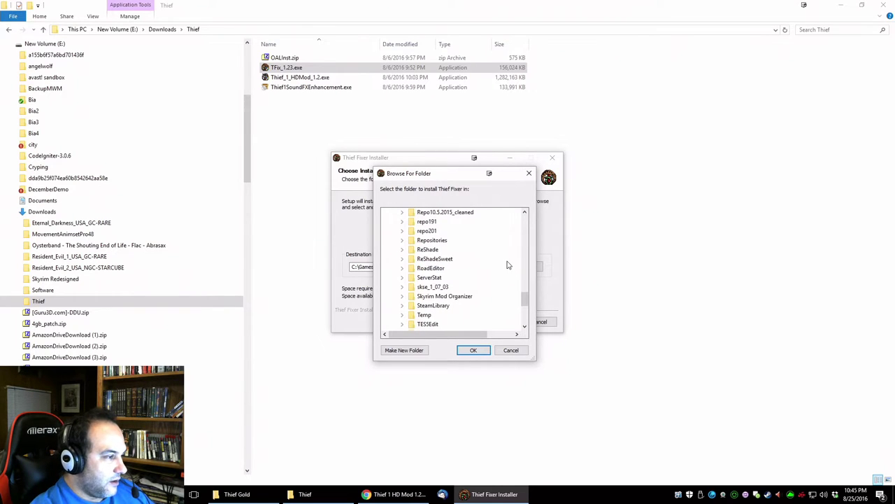
# - Set the Thief Fixer destination folder to E:\ProgramFiles\GalaxyClient\Games\Thief Gold
pyautogui.scroll(2, 414, 280)
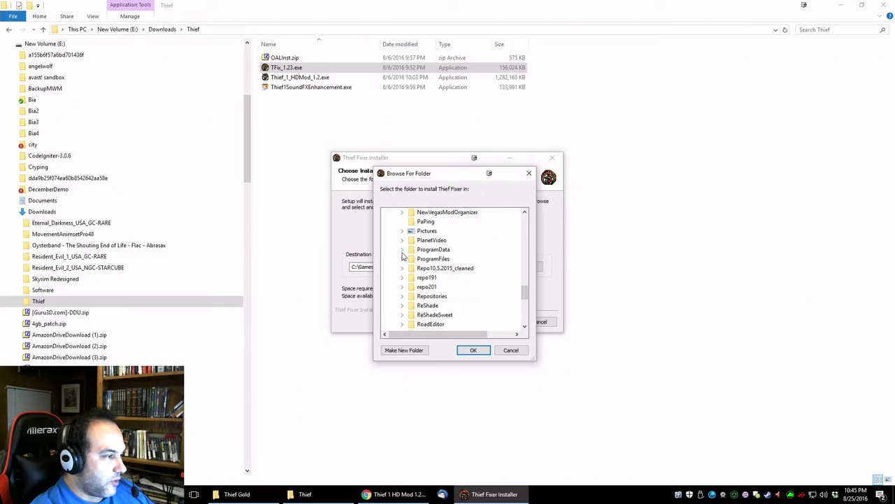
pyautogui.click(403, 259)
pyautogui.click(411, 268)
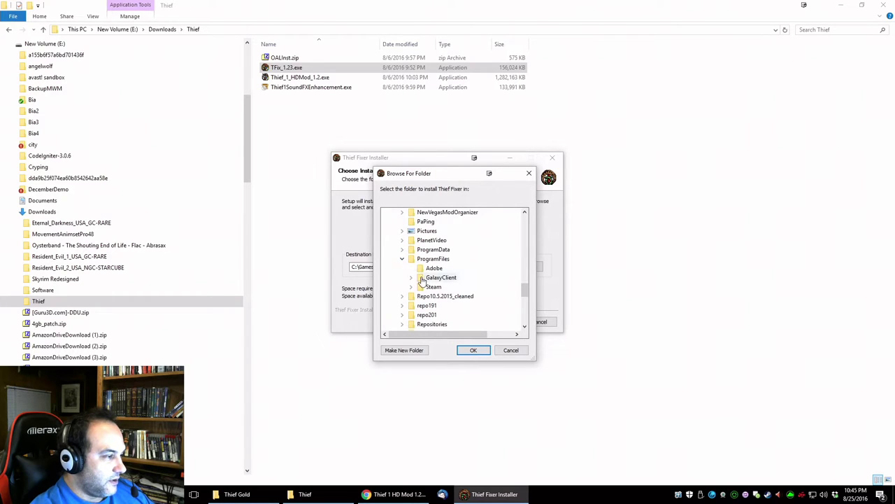
pyautogui.click(420, 277)
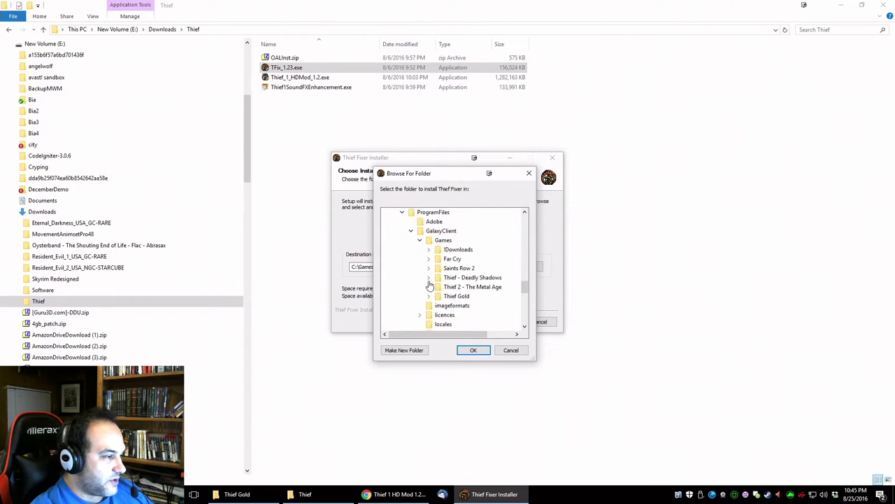
pyautogui.scroll(-2, 451, 273)
pyautogui.doubleClick(461, 243)
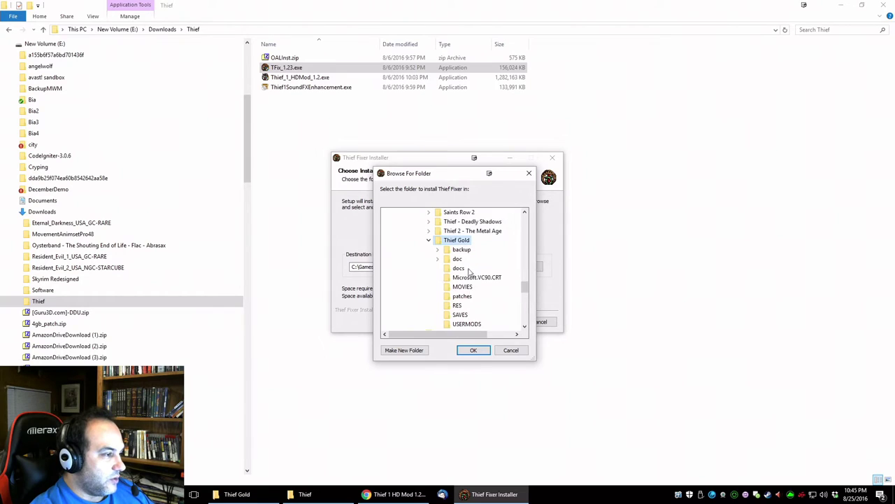
pyautogui.click(478, 353)
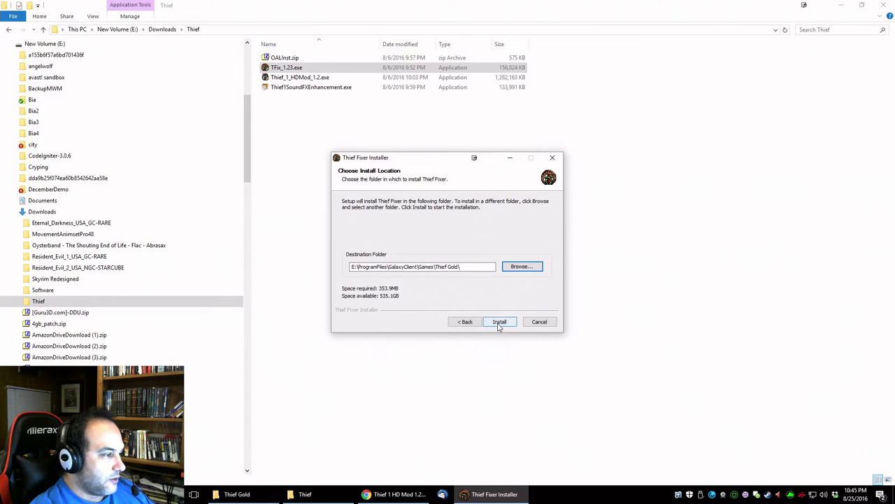
# - Install Thief Fixer into the chosen folder and close the installer when it finishes
pyautogui.click(498, 323)
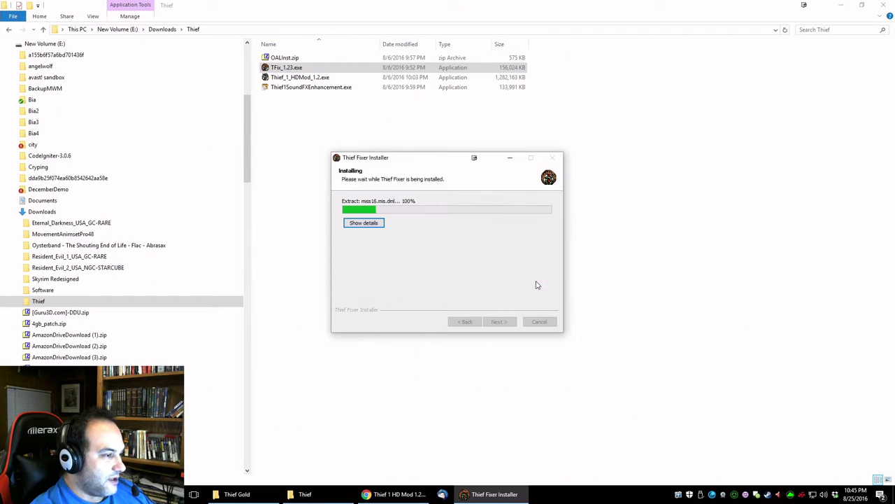
pyautogui.click(536, 282)
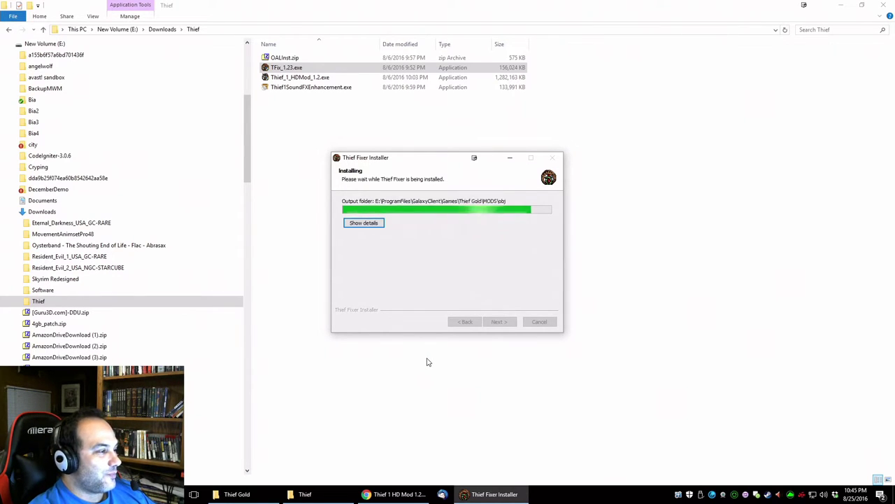
pyautogui.click(488, 324)
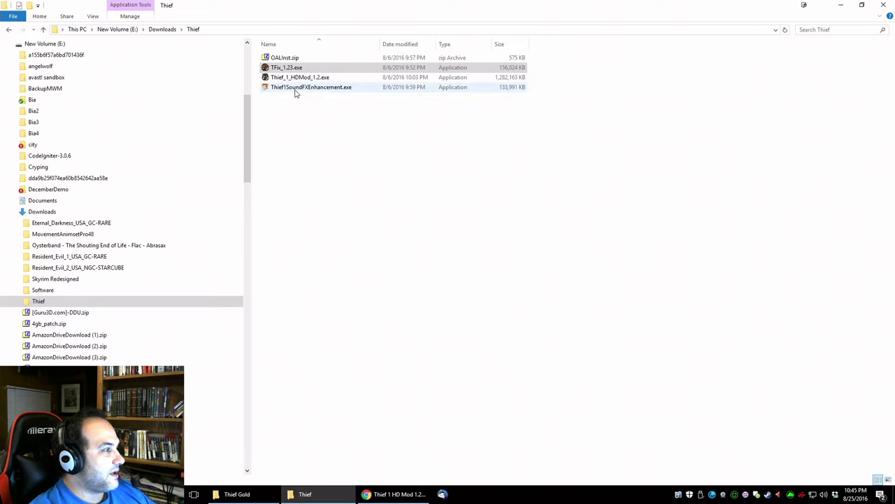
# - Install OpenAL by running OALInst.exe from OALInst.zip with permission and accepting its license, then close the archive
pyautogui.click(288, 60)
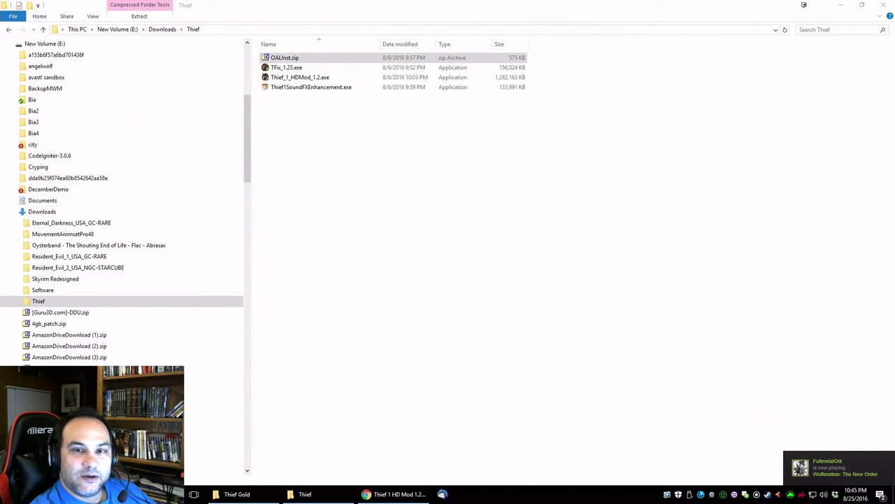
pyautogui.moveTo(375, 92); pyautogui.dragTo(335, 74)
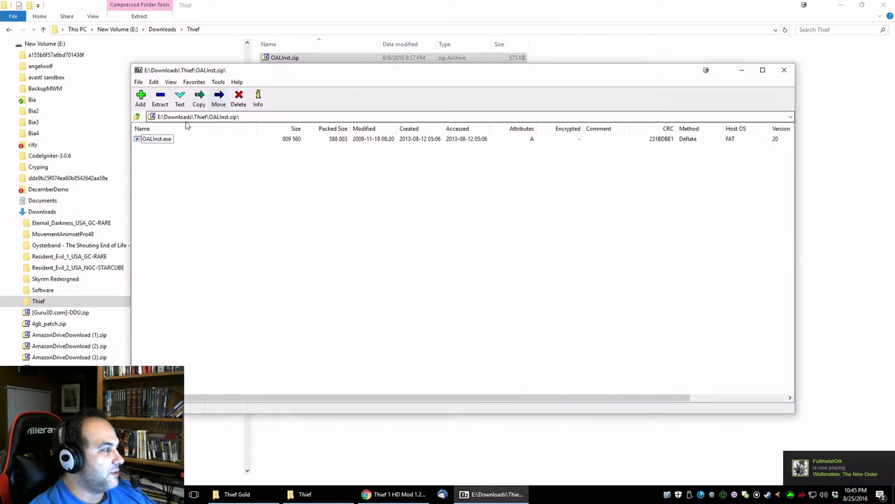
pyautogui.doubleClick(152, 142)
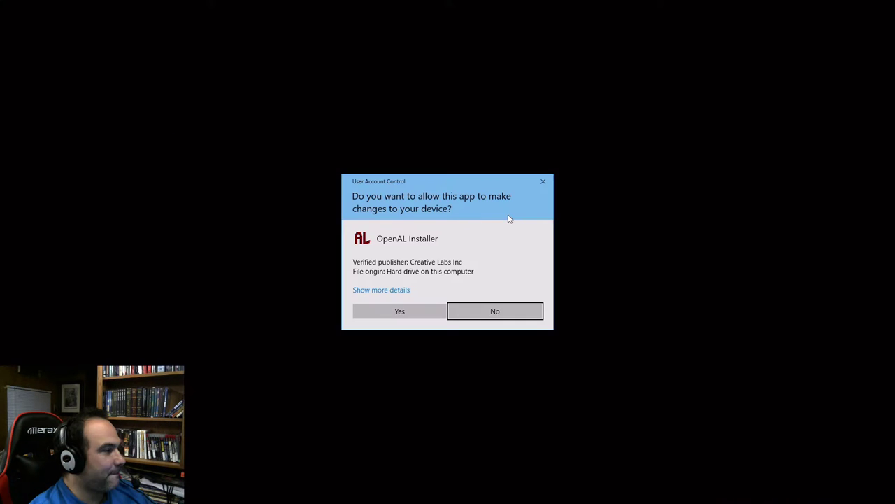
pyautogui.click(399, 312)
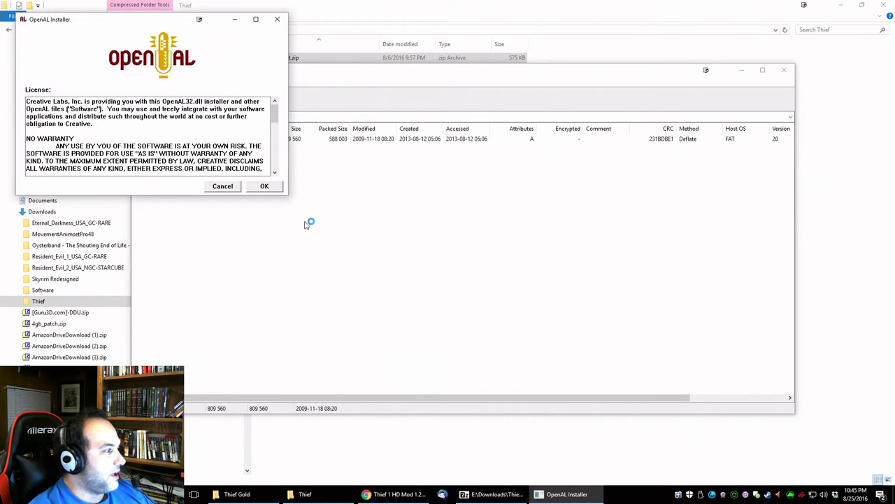
pyautogui.click(271, 189)
pyautogui.click(458, 280)
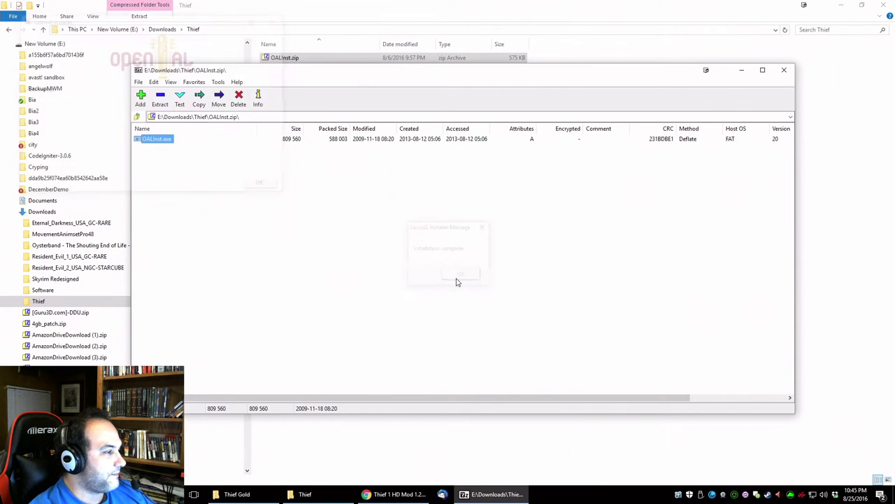
pyautogui.click(784, 70)
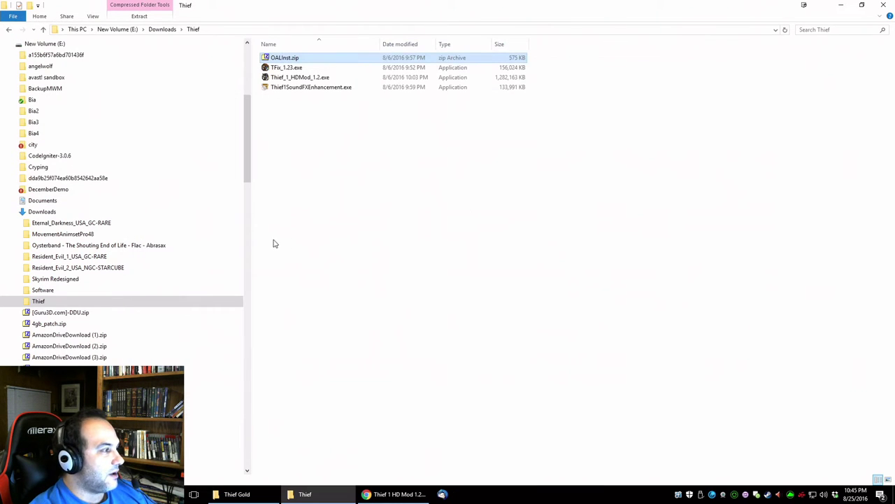
# - Run Thief1SoundFXEnhancement.exe and browse for the Thief 1 installation folder, expanding New Volume (E:) under This PC
pyautogui.doubleClick(284, 89)
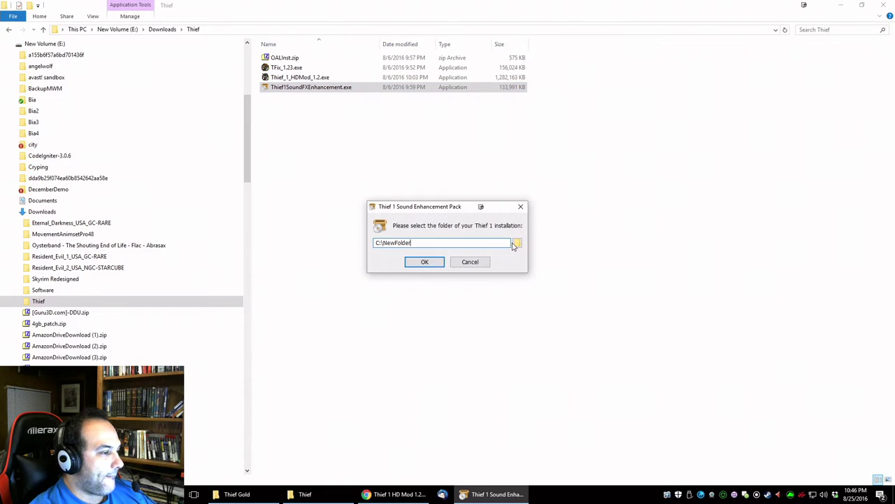
pyautogui.click(516, 242)
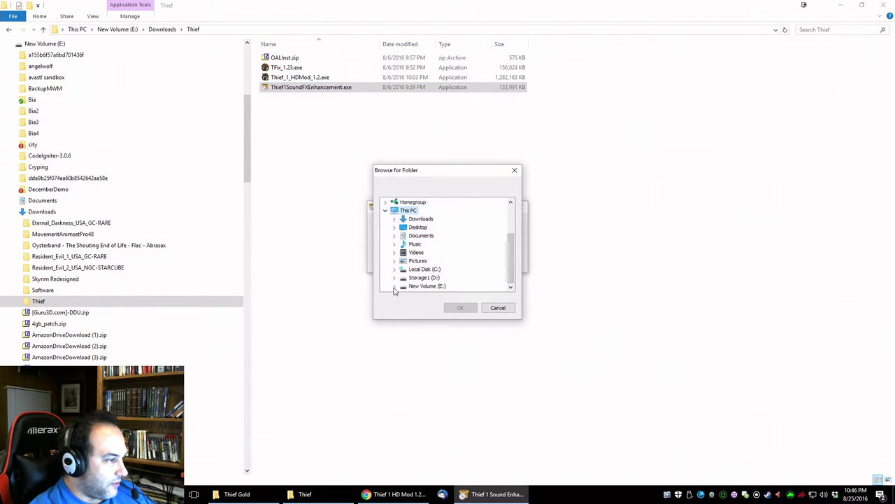
pyautogui.click(394, 285)
pyautogui.scroll(-5, 452, 253)
pyautogui.scroll(-10, 452, 253)
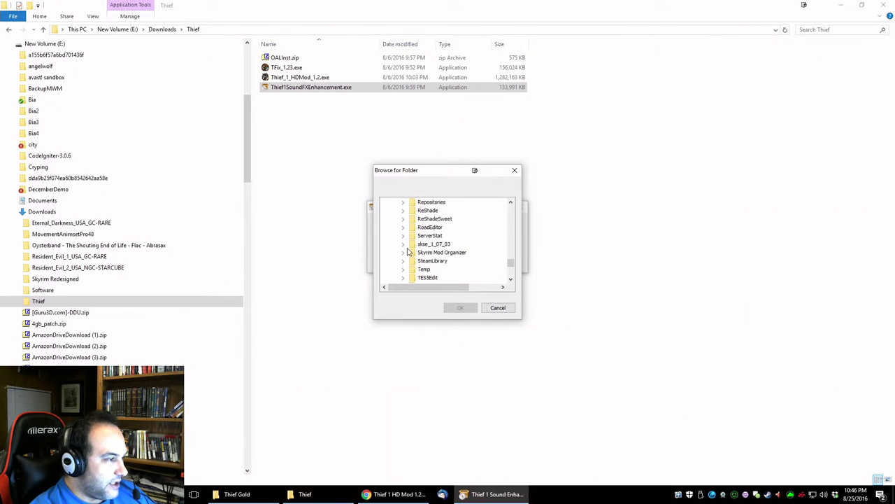
# - Choose E:\ProgramFiles\GalaxyClient\Games\Thief Gold as the game folder and install the sound enhancement pack, moving its console window aside
pyautogui.scroll(3, 396, 255)
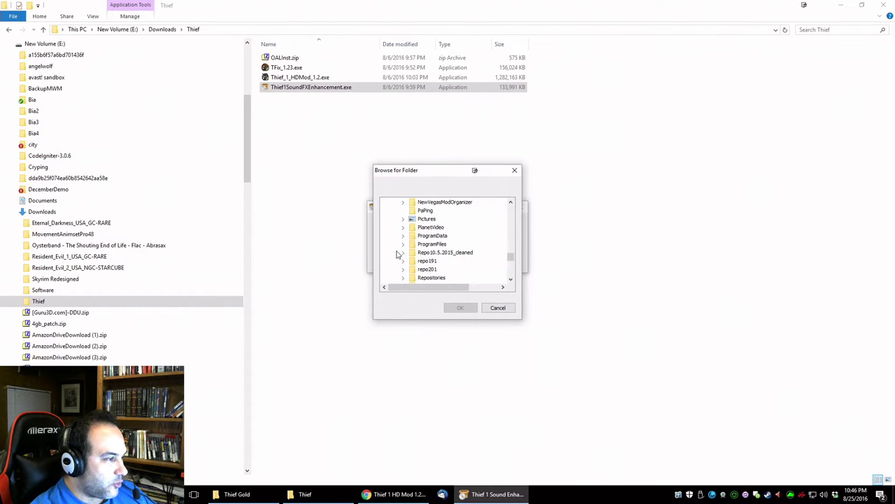
pyautogui.click(403, 244)
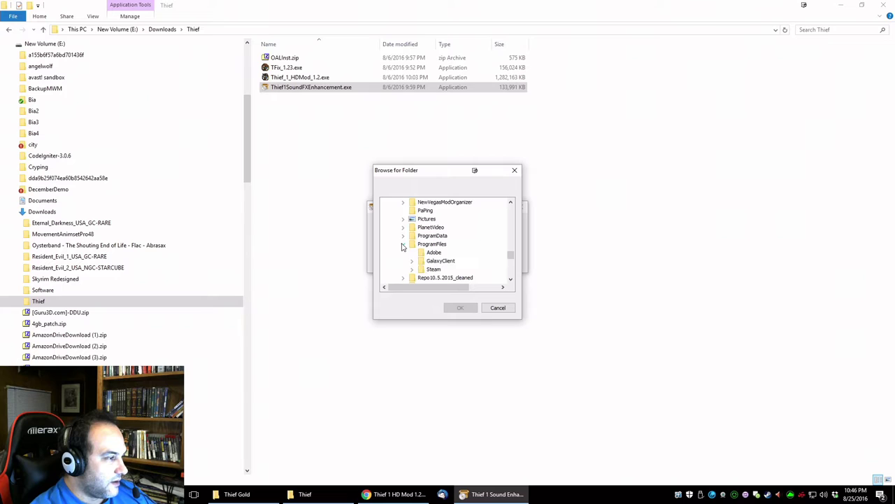
pyautogui.click(412, 261)
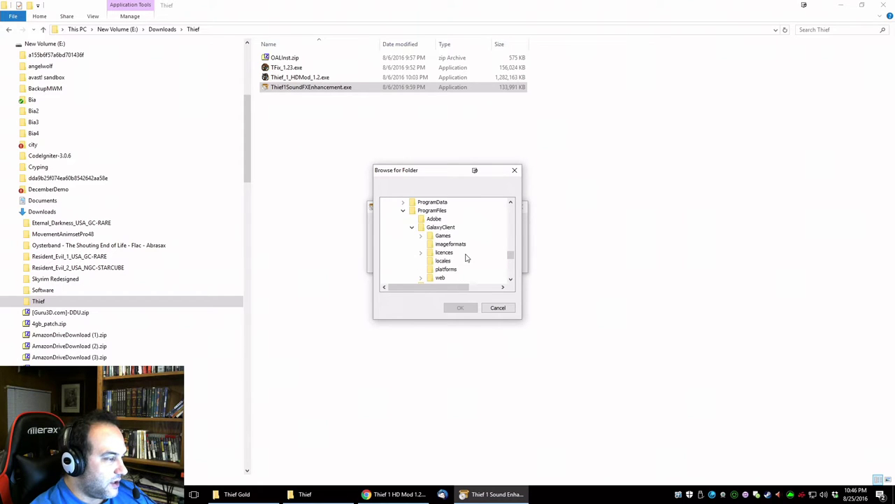
pyautogui.click(421, 236)
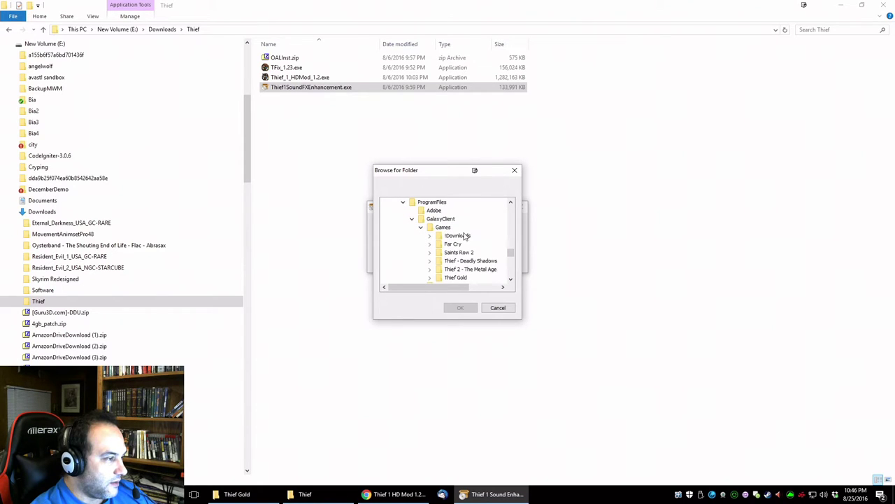
pyautogui.click(457, 278)
pyautogui.click(459, 307)
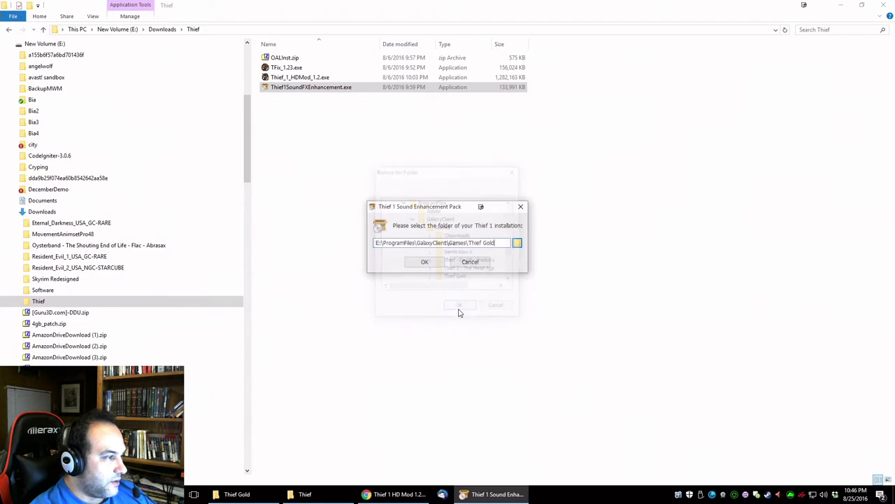
pyautogui.click(428, 262)
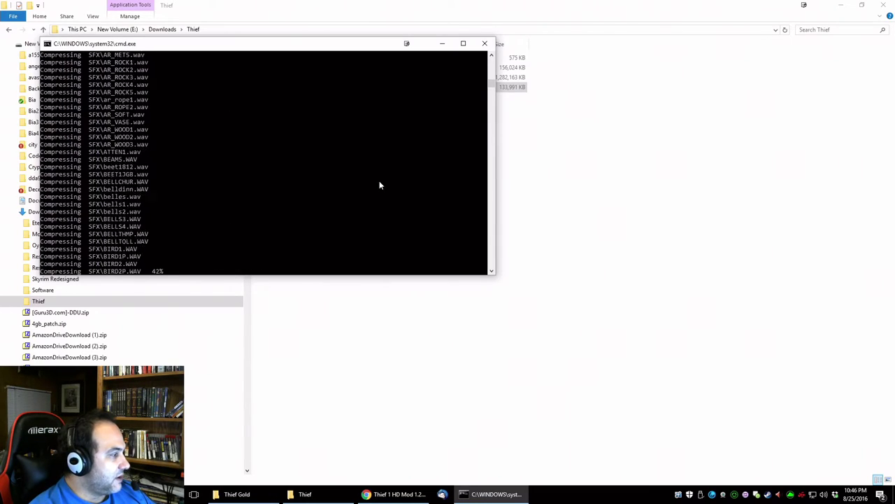
pyautogui.moveTo(227, 49); pyautogui.dragTo(479, 193)
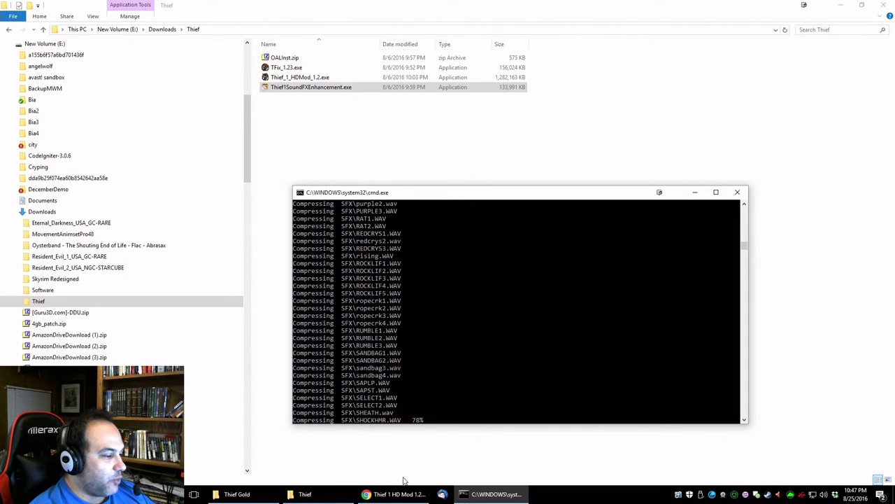
# - Switch to Chrome and review the TFix forum thread's notes on installing additional mods, then return to the HD Mod page
pyautogui.moveTo(384, 496)
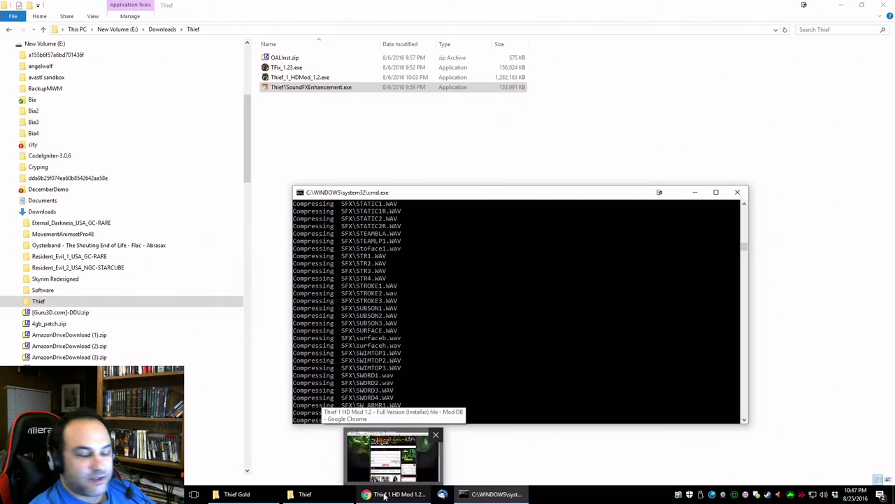
pyautogui.click(398, 477)
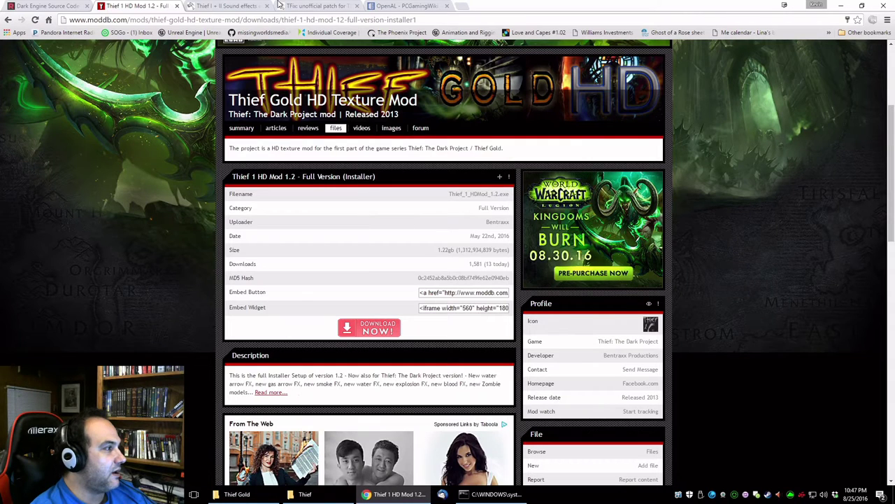
pyautogui.click(317, 4)
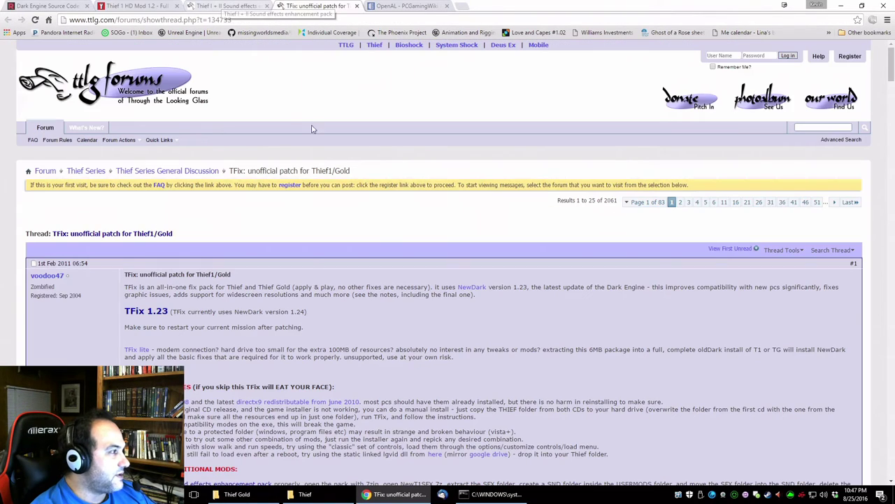
pyautogui.scroll(-3, 301, 305)
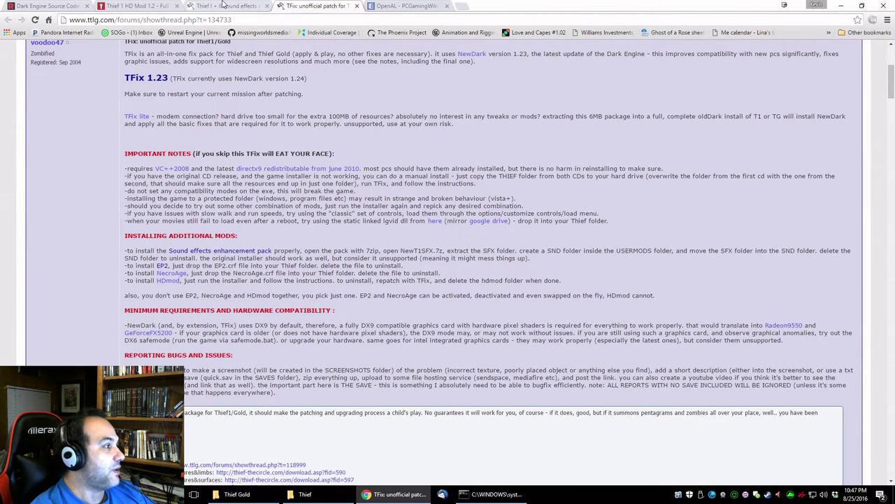
pyautogui.click(149, 5)
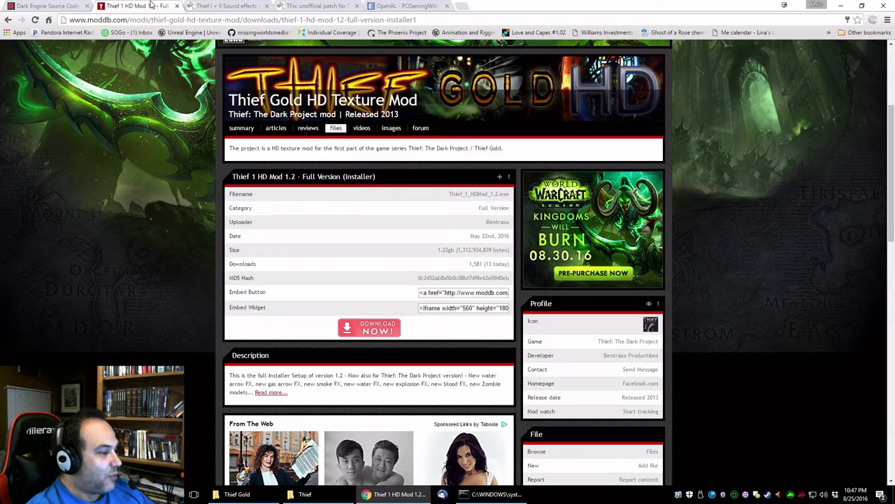
# - Close out the sound pack installation in its console window and switch back to the Thief downloads folder in File Explorer
pyautogui.click(496, 494)
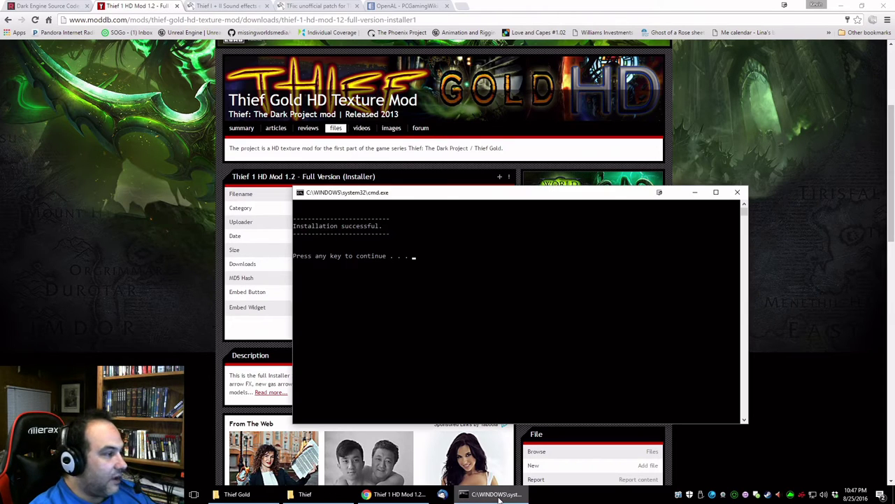
pyautogui.press('Return')
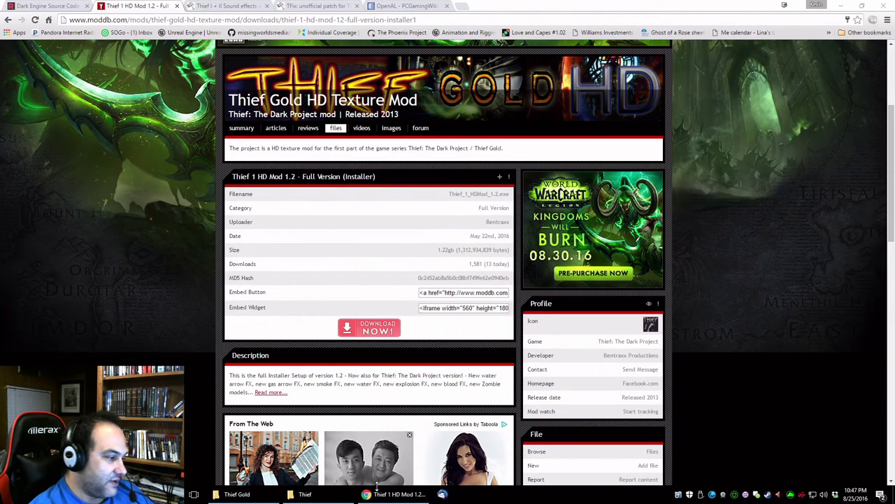
pyautogui.click(300, 495)
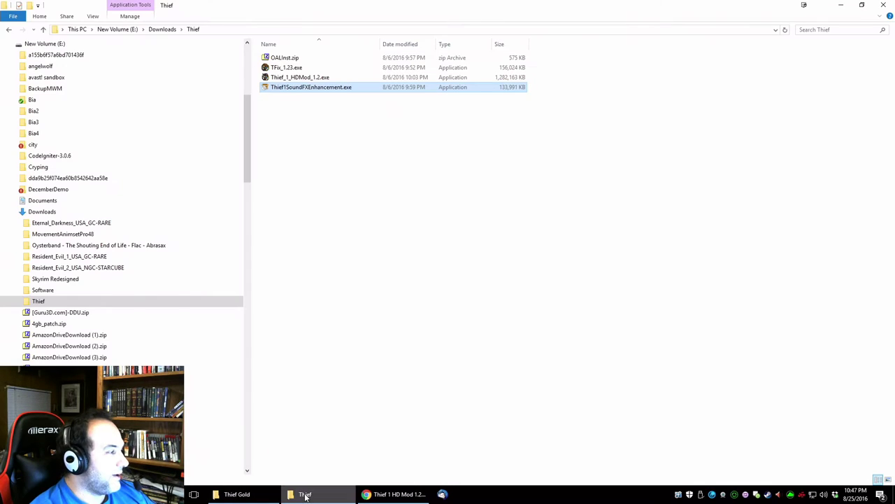
# - Run Thief_1_HDMod_1.2.exe with permission to make changes and acknowledge the setup note about older versions
pyautogui.click(292, 79)
pyautogui.doubleClick(293, 79)
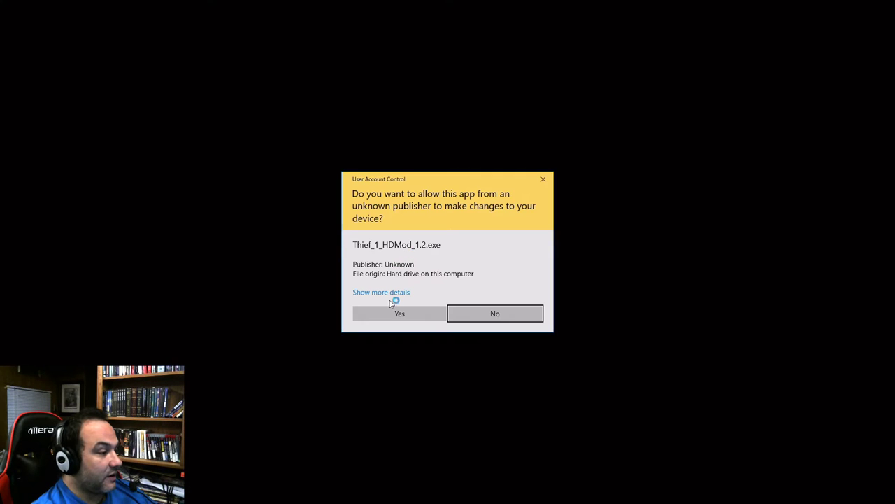
pyautogui.click(386, 314)
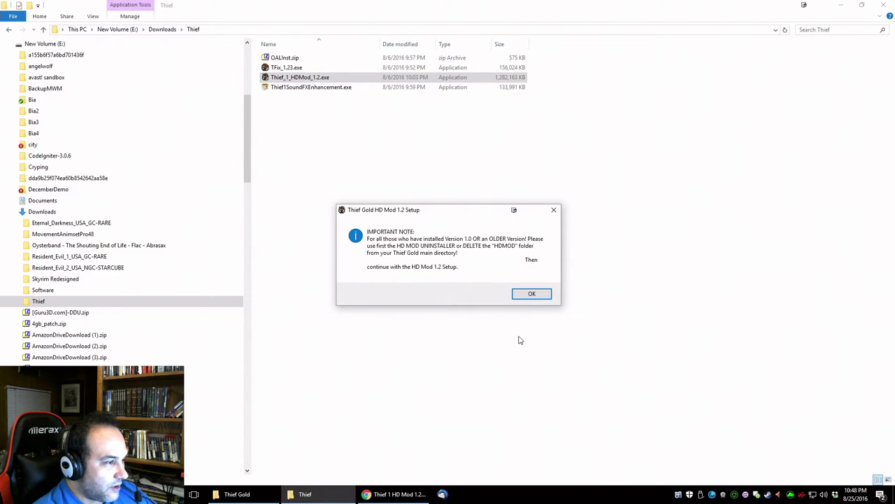
pyautogui.click(540, 297)
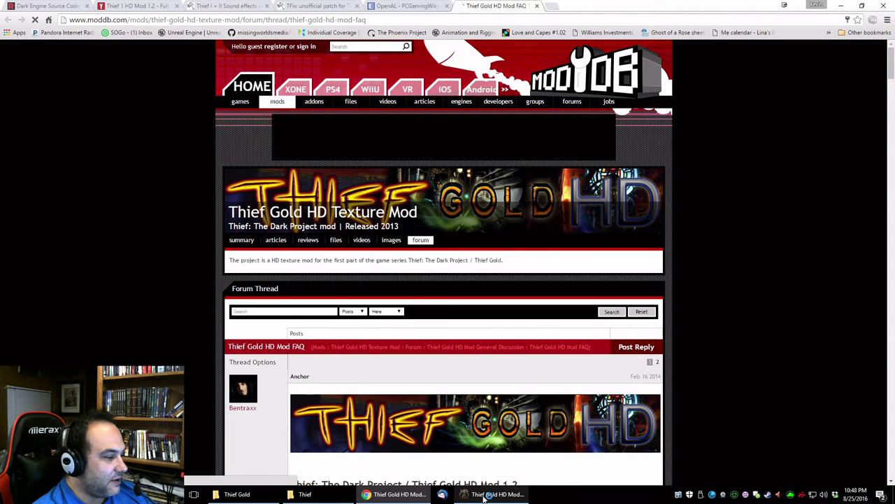
# - Bring up the Thief Gold HD Mod 1.2 setup, acknowledge its TFix-first notice, and choose Thief Gold Edition as the game version
pyautogui.click(484, 495)
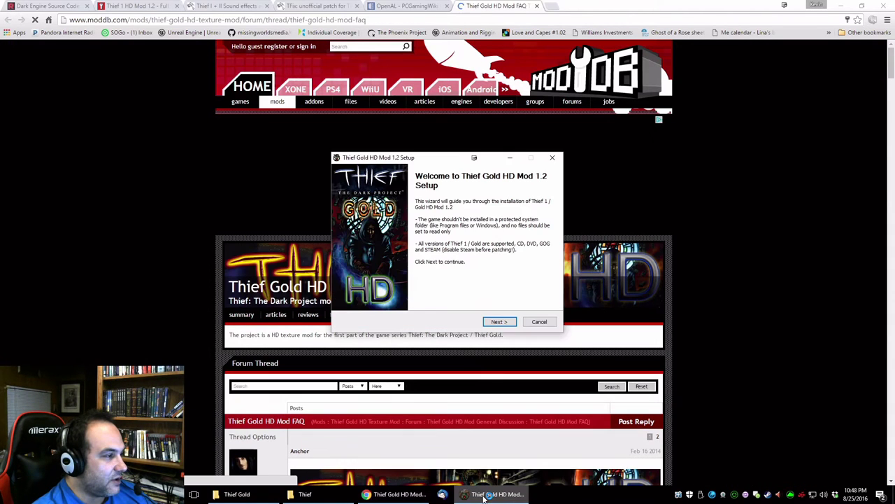
pyautogui.click(499, 323)
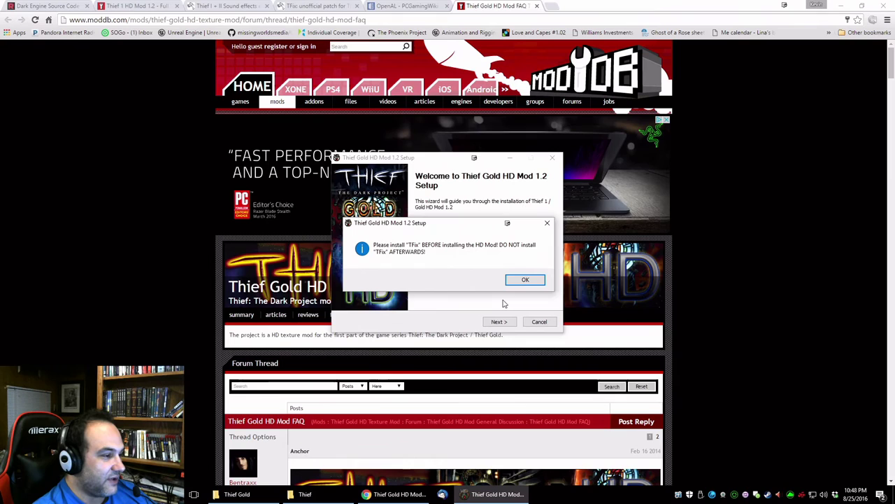
pyautogui.click(524, 280)
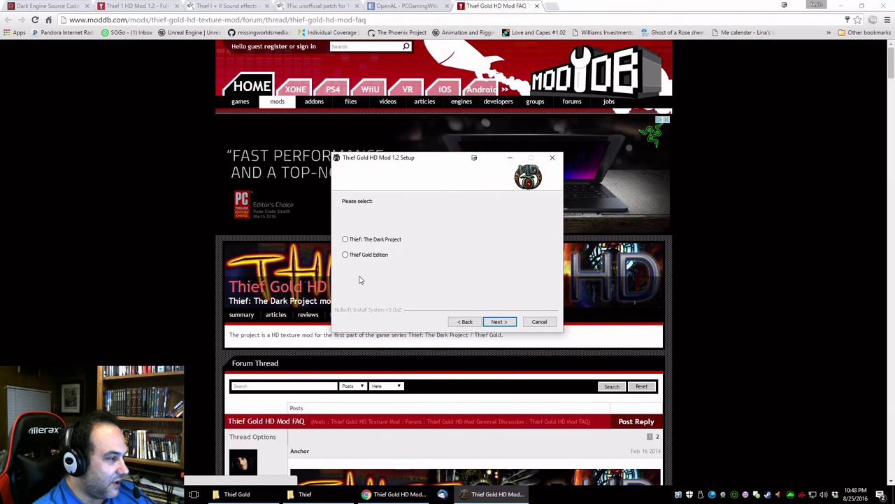
pyautogui.click(345, 255)
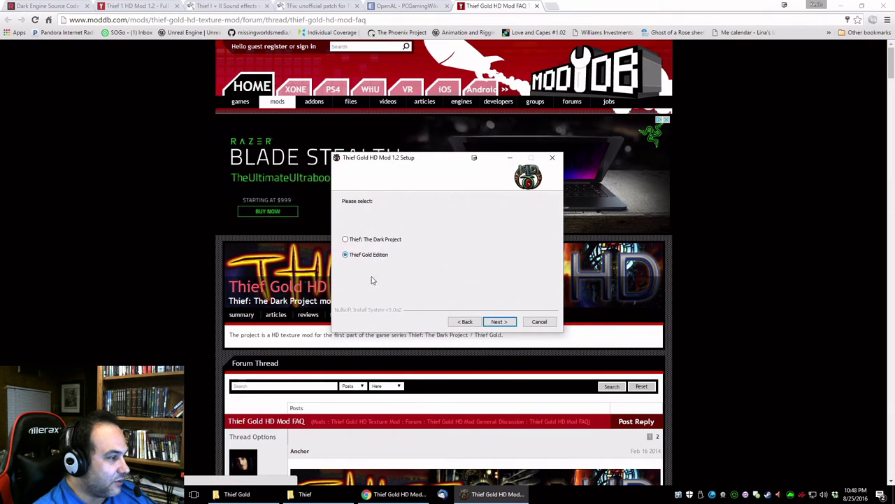
pyautogui.click(498, 322)
# - Choose E:\ProgramFiles\GalaxyClient\Games\Thief Gold as the destination folder and start installing the HD Mod
pyautogui.click(526, 265)
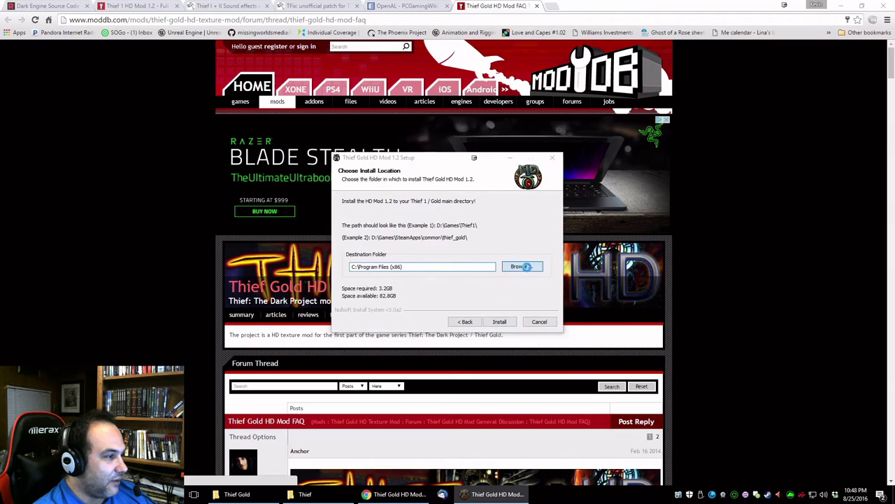
pyautogui.moveTo(526, 263); pyautogui.dragTo(526, 323)
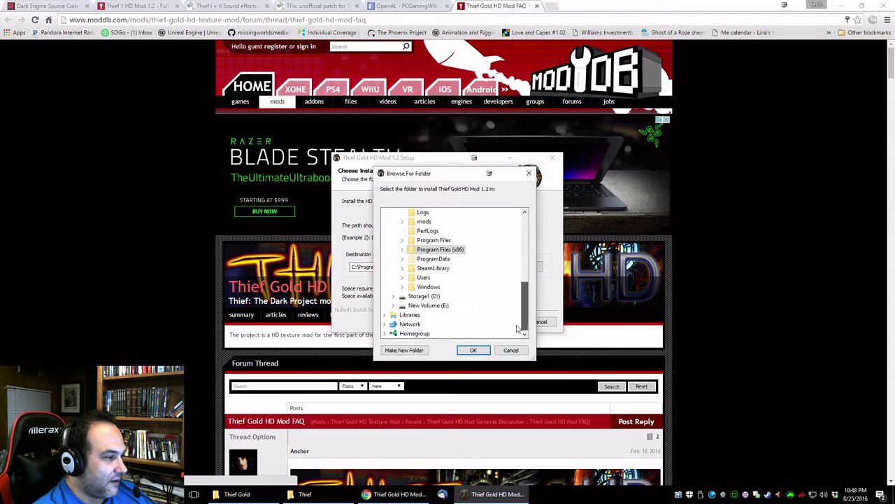
pyautogui.click(398, 308)
pyautogui.scroll(-10, 471, 293)
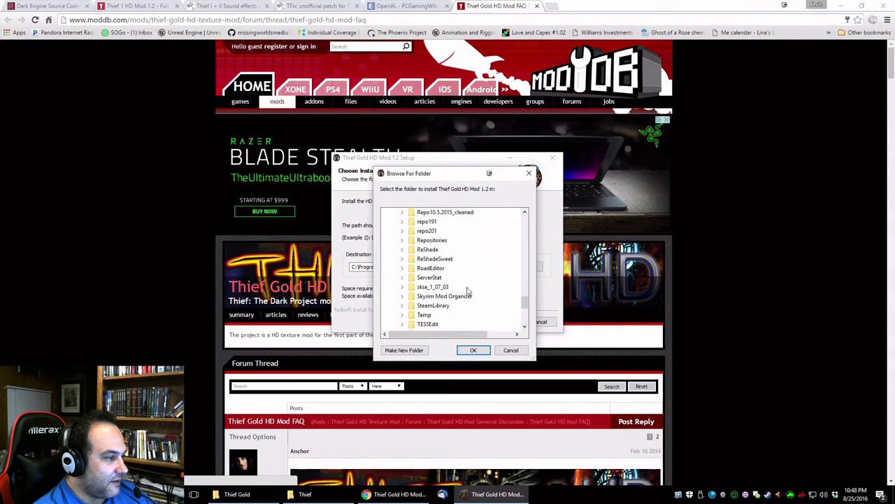
pyautogui.click(404, 260)
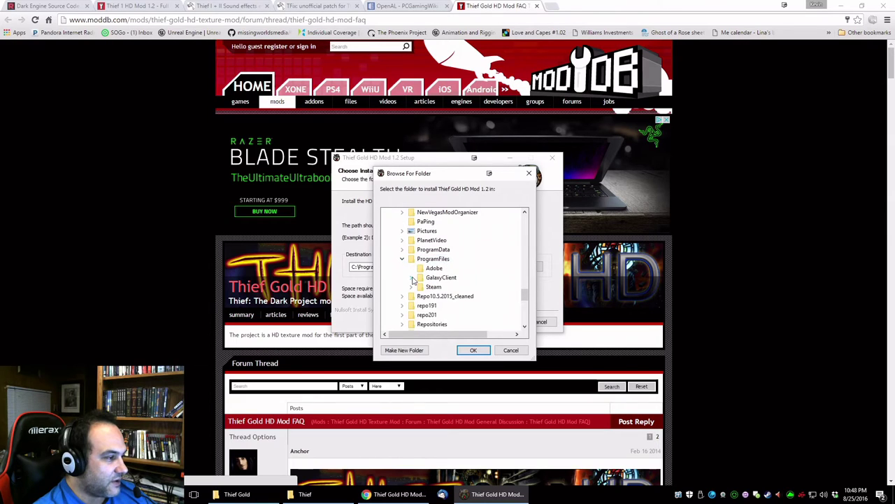
pyautogui.click(412, 277)
pyautogui.click(420, 278)
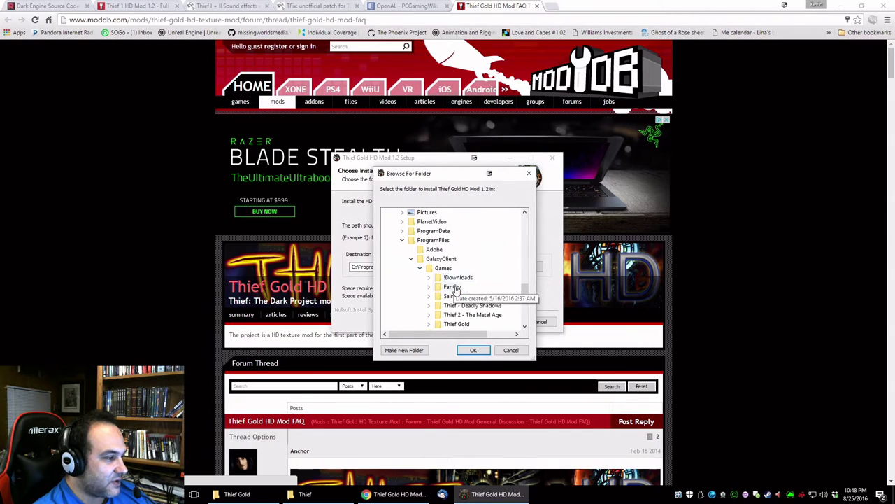
pyautogui.click(471, 350)
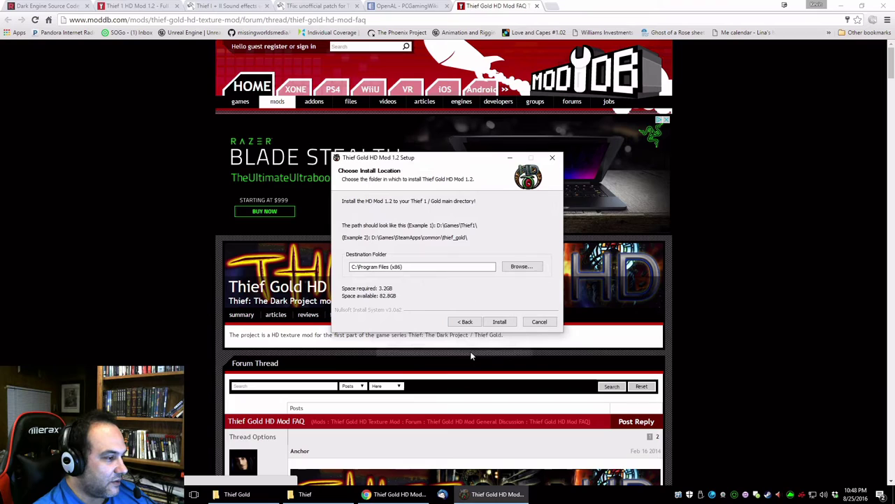
pyautogui.click(500, 322)
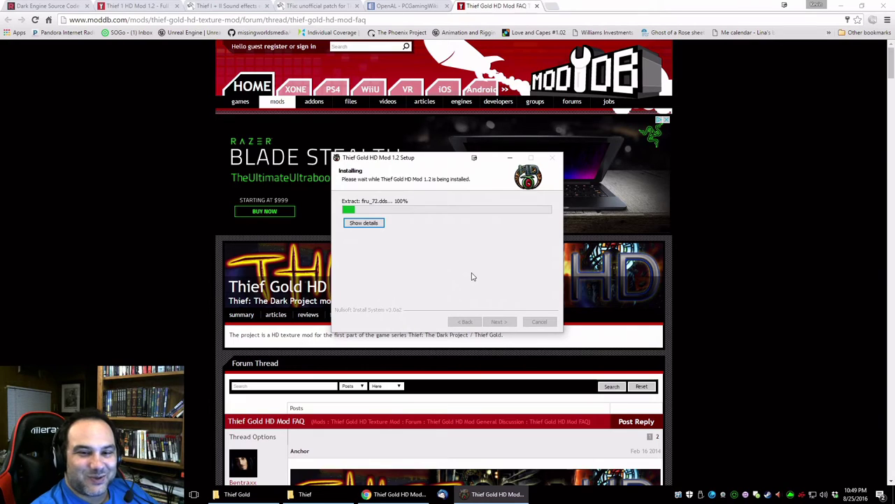
# - Show the HD Mod's extraction details and check the Thief Gold game folder while the installation runs
pyautogui.click(368, 224)
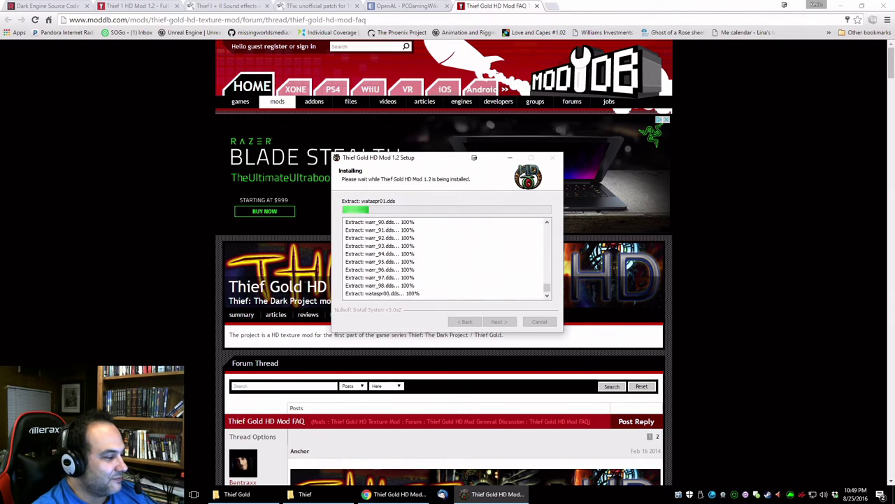
pyautogui.click(314, 495)
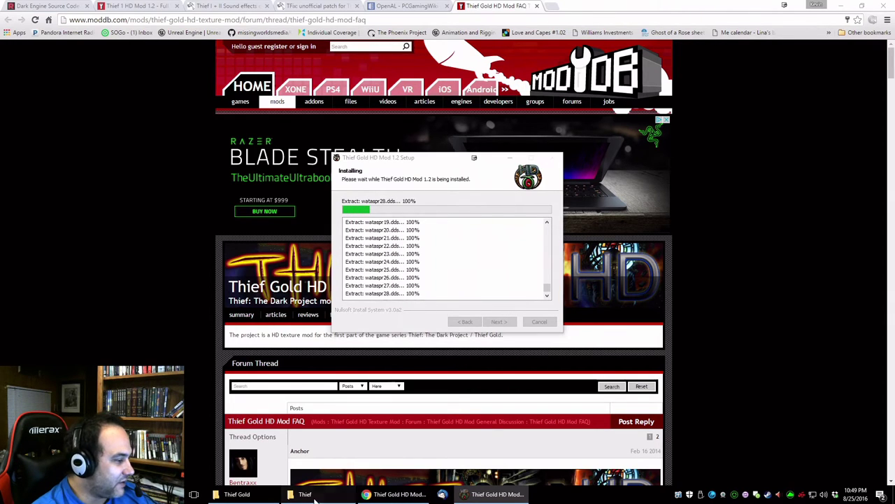
pyautogui.click(314, 495)
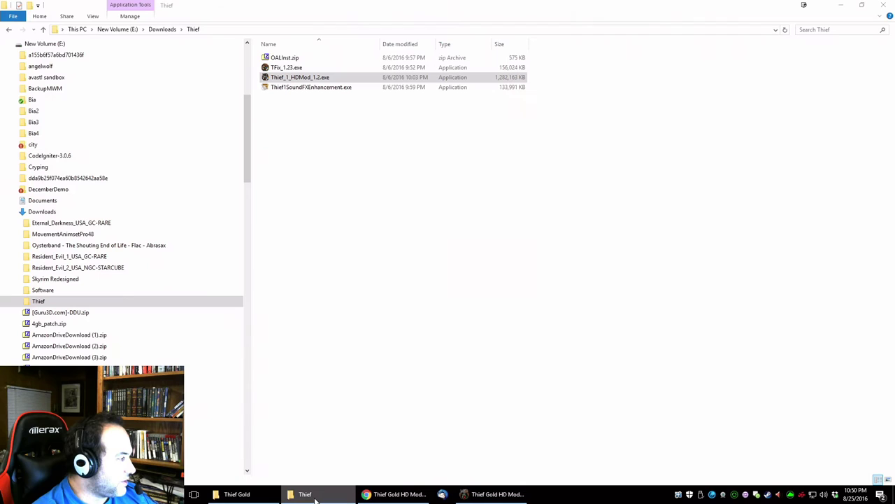
pyautogui.click(231, 497)
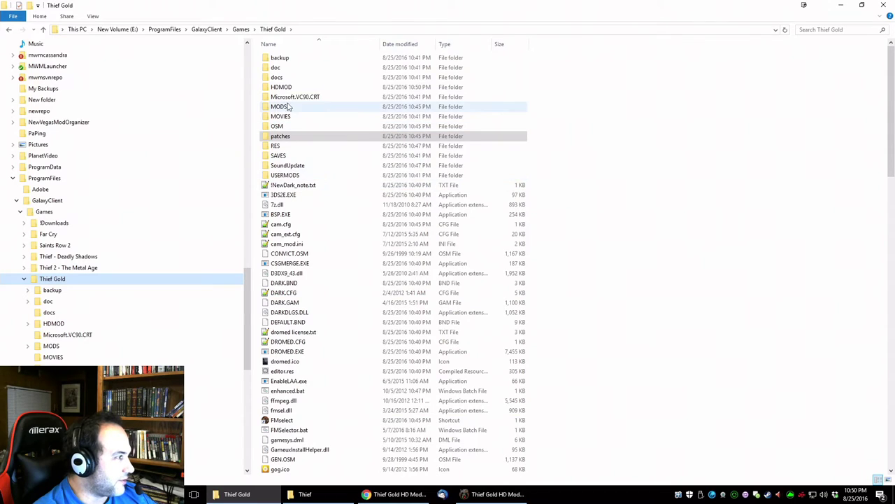
pyautogui.click(486, 495)
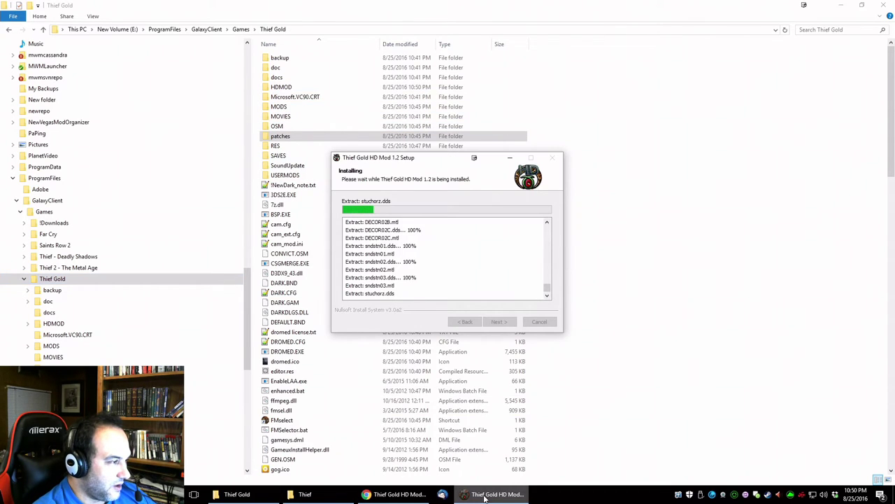
pyautogui.moveTo(414, 495)
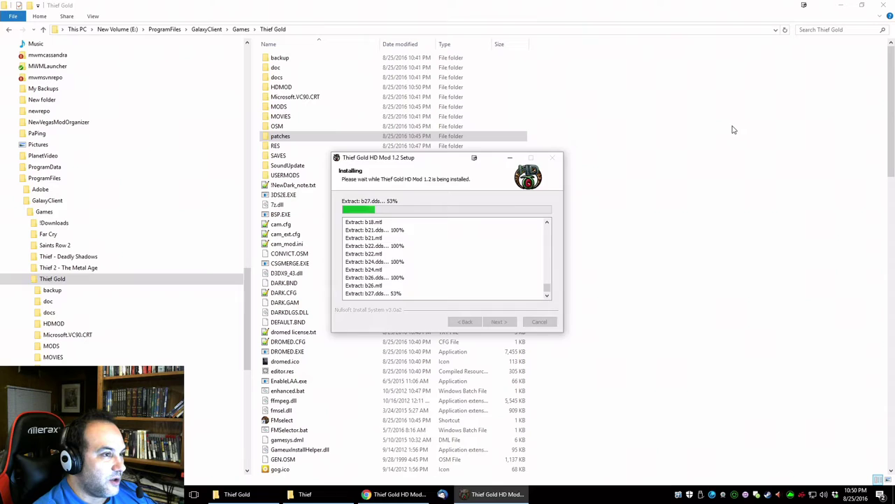
pyautogui.click(659, 6)
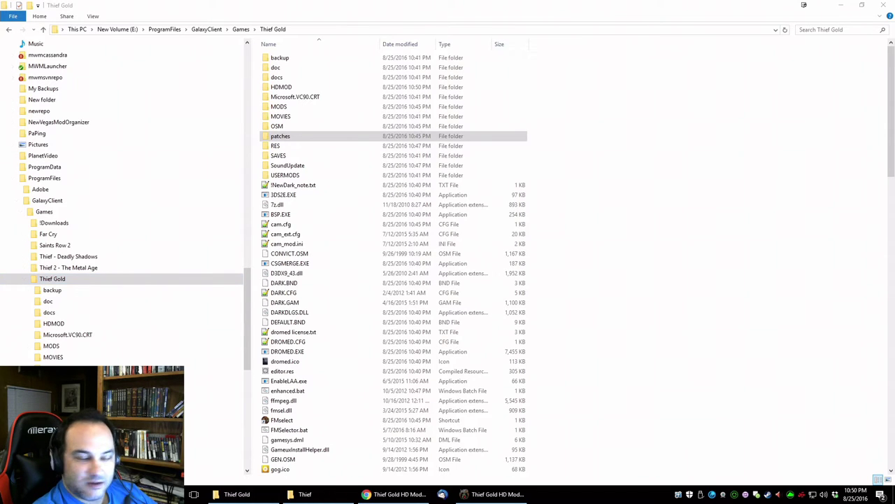
# - Return to the HD Mod setup and finish it with LAA enabled for Thief.exe, acknowledging the EnableLAA message
pyautogui.click(501, 495)
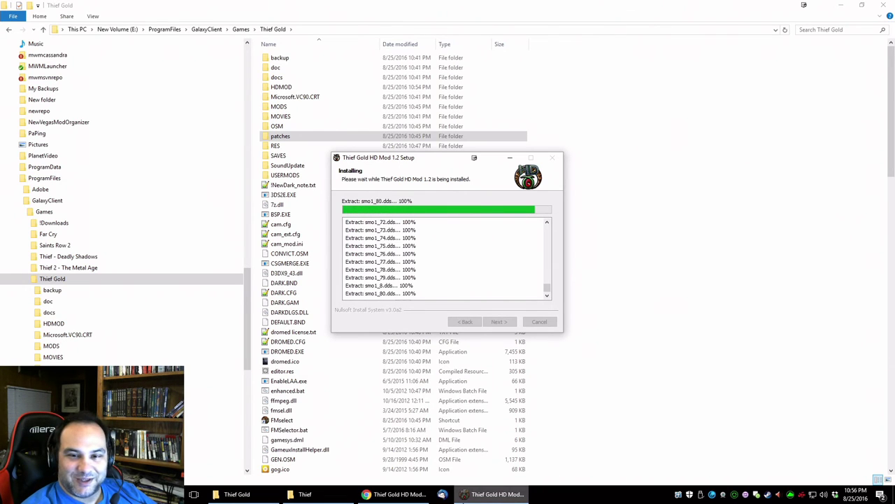
pyautogui.moveTo(464, 500)
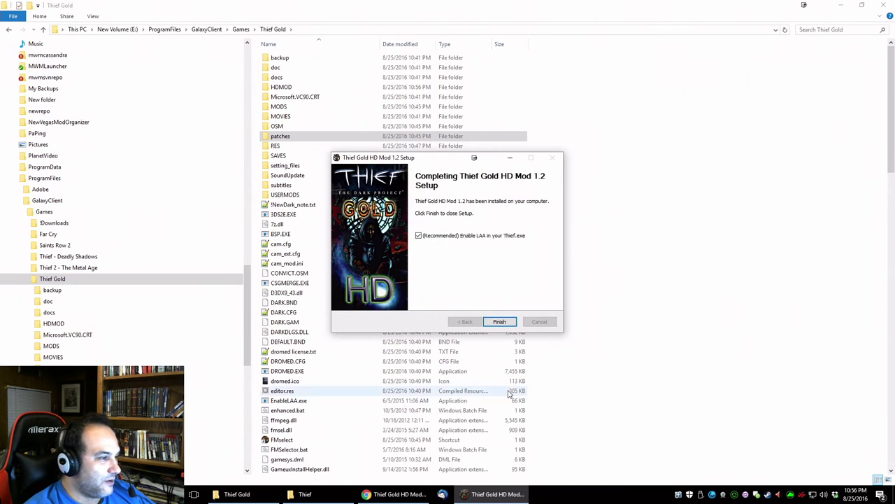
pyautogui.click(499, 321)
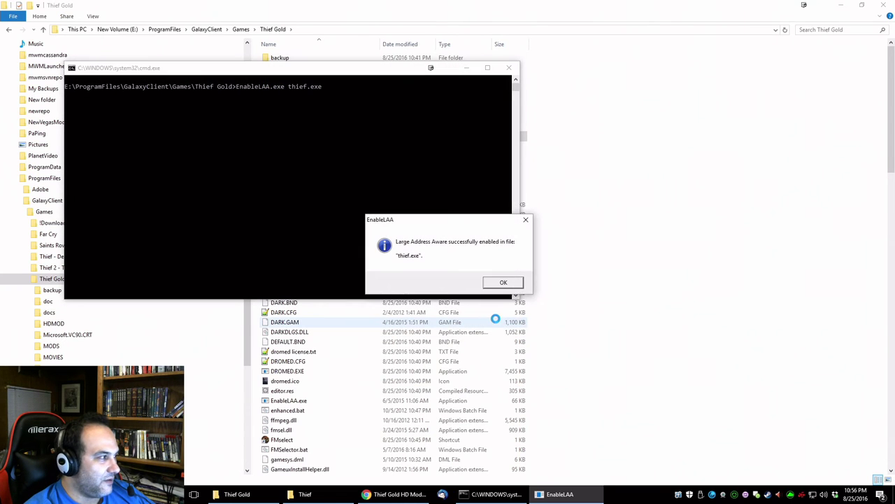
pyautogui.click(504, 283)
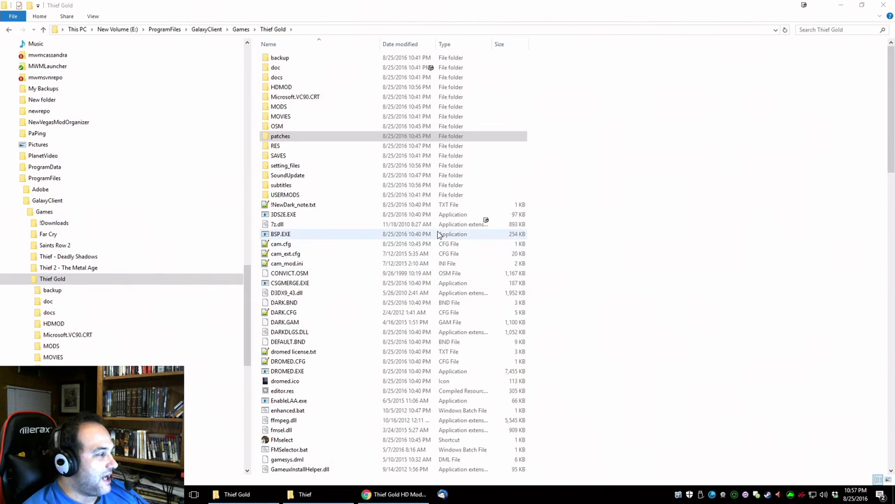
# - Sort the Thief Gold folder by file type and open the NewDark Graphics Settings shortcut
pyautogui.scroll(-1, 304, 332)
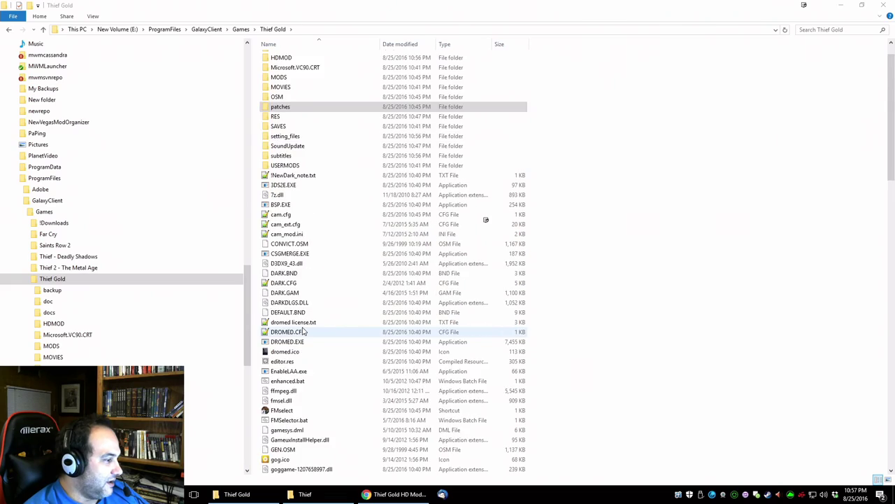
pyautogui.scroll(-3, 303, 332)
pyautogui.scroll(-10, 312, 416)
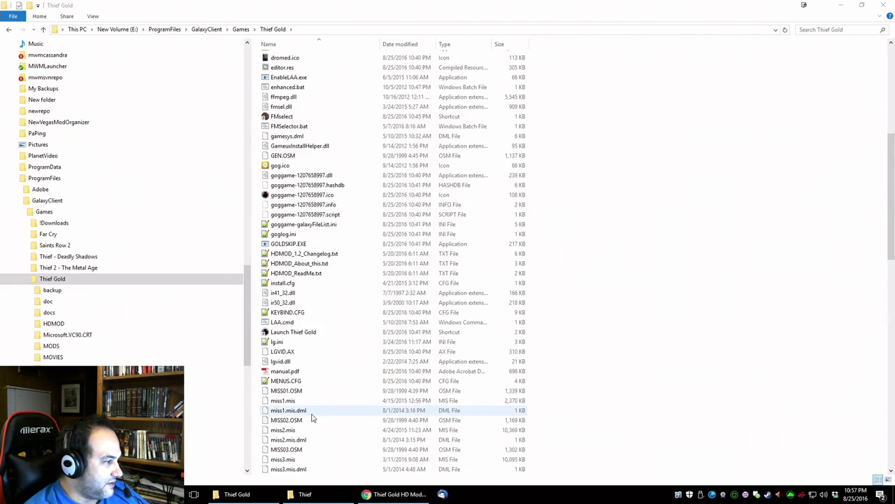
pyautogui.scroll(-10, 314, 416)
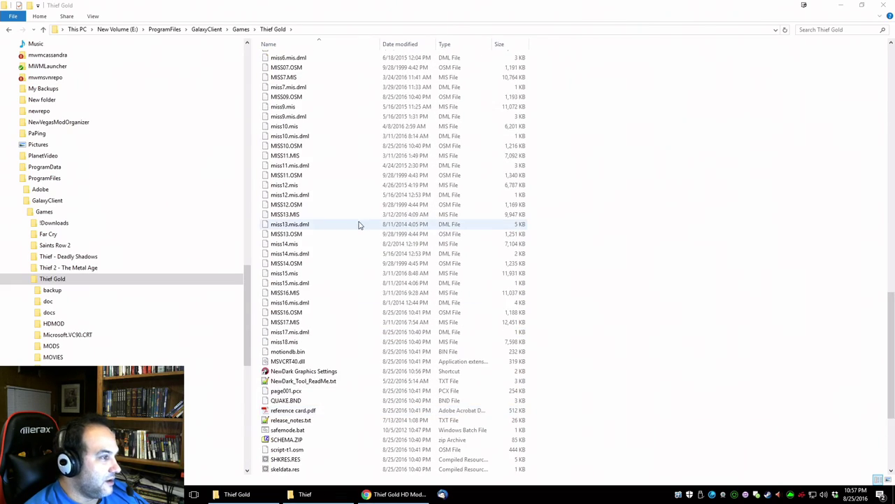
pyautogui.scroll(14, 363, 221)
pyautogui.click(451, 44)
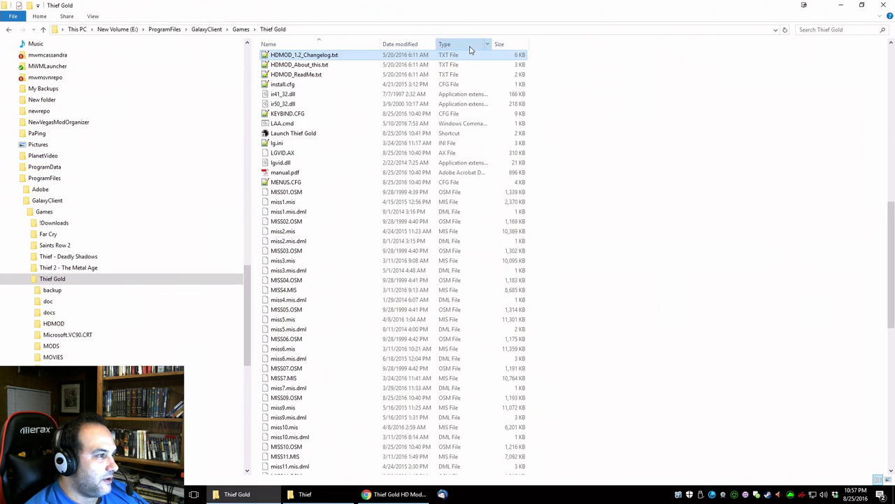
pyautogui.scroll(3, 335, 255)
pyautogui.scroll(-8, 335, 255)
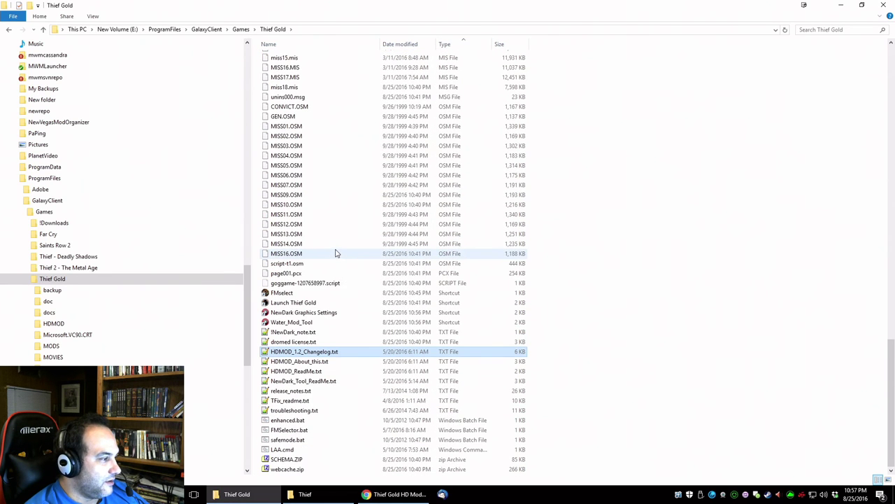
pyautogui.doubleClick(323, 313)
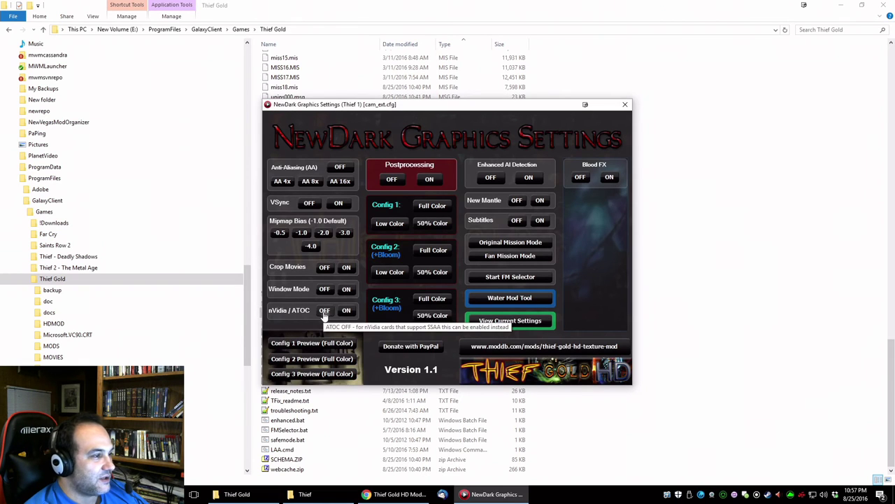
# - Set anti-aliasing to AA 16x and turn VSync on, acknowledging each change
pyautogui.click(345, 181)
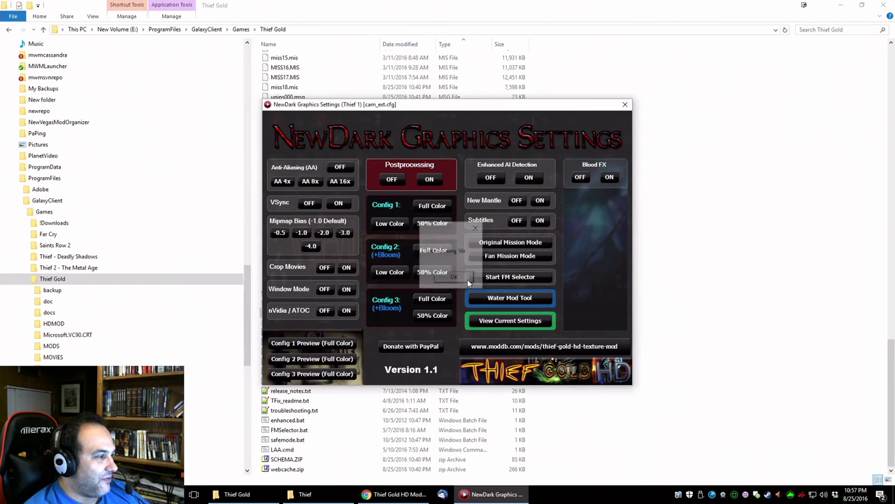
pyautogui.click(467, 279)
pyautogui.click(338, 203)
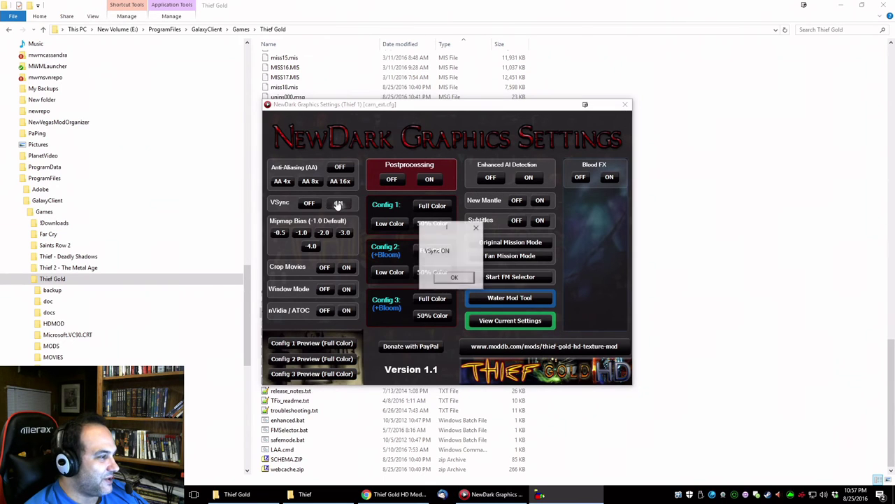
pyautogui.click(455, 278)
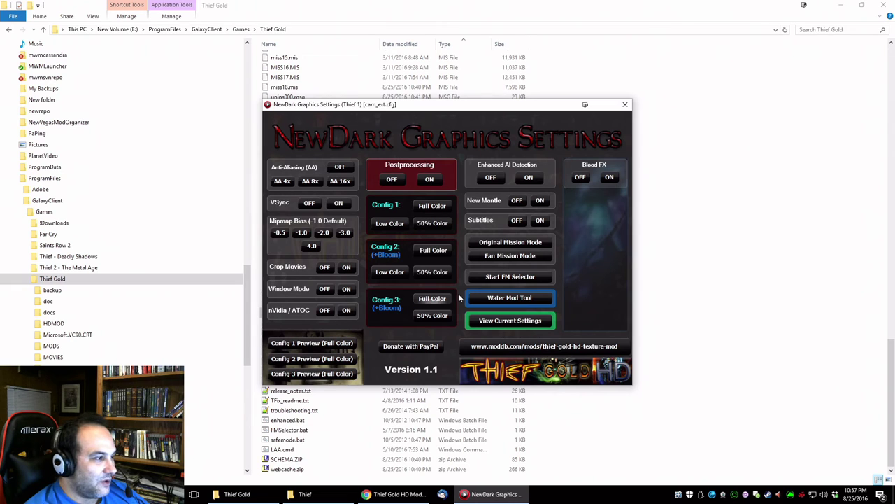
# - Turn postprocessing on and apply the Config 1 Full Color preset, acknowledging both changes
pyautogui.click(429, 180)
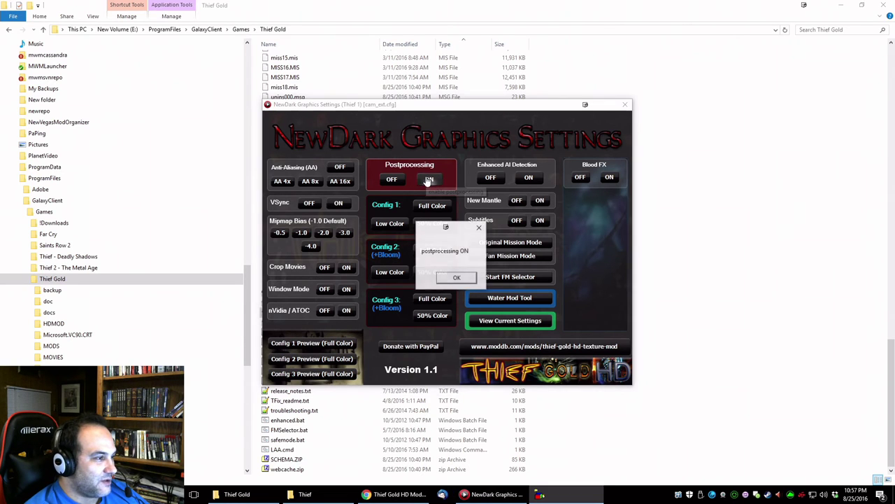
pyautogui.click(462, 281)
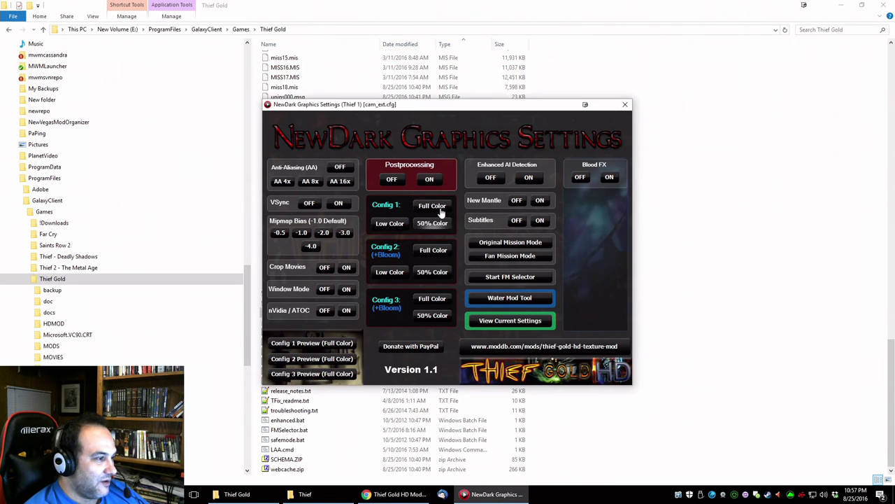
pyautogui.click(431, 206)
pyautogui.click(465, 277)
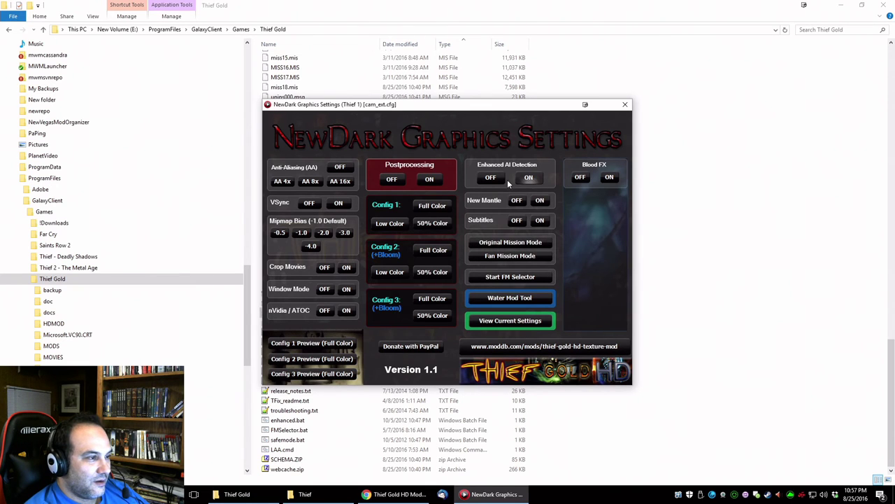
# - Turn Blood FX on, acknowledge the change, and open the Water Mod Tool
pyautogui.click(610, 179)
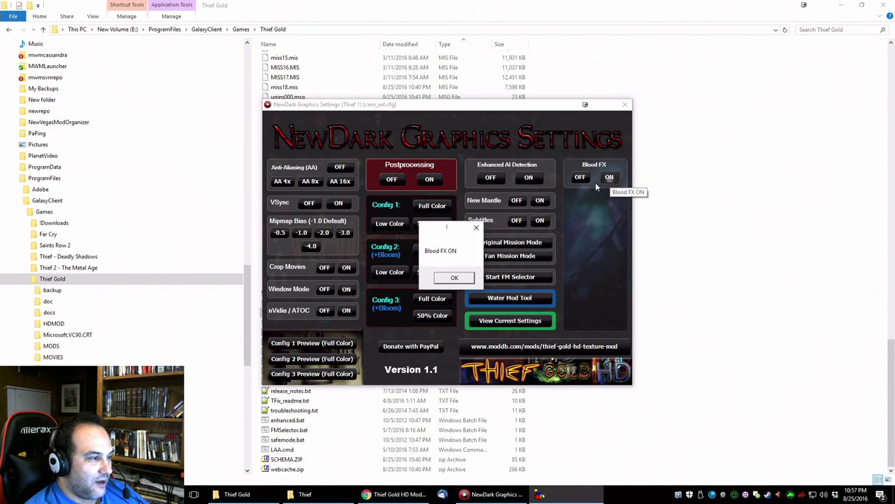
pyautogui.click(457, 282)
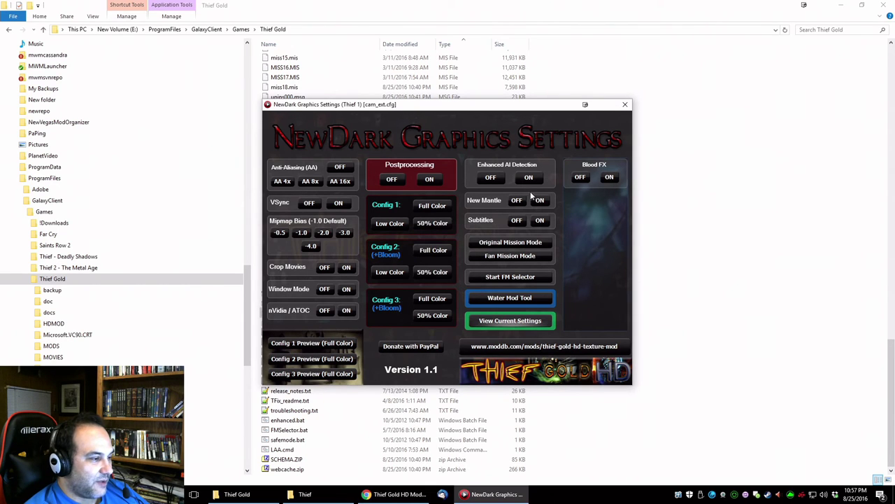
pyautogui.click(516, 302)
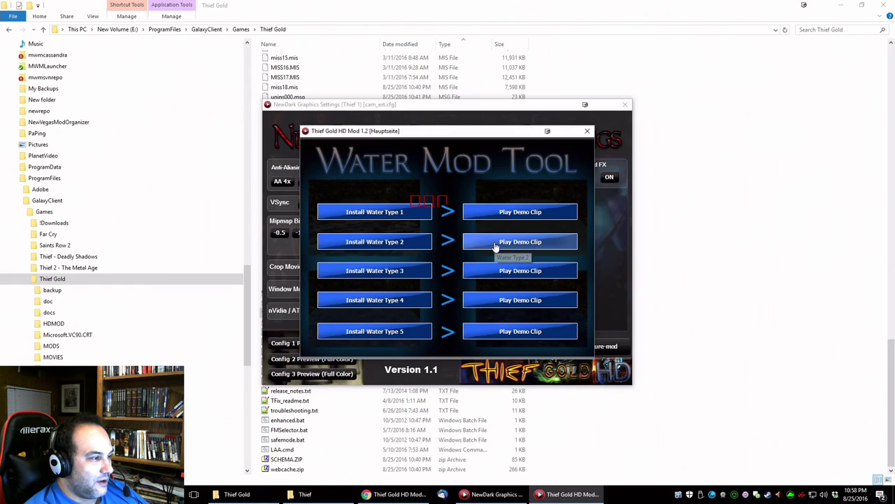
# - Play demo clips of the water types, ending with the clip for Water Type 4
pyautogui.click(491, 277)
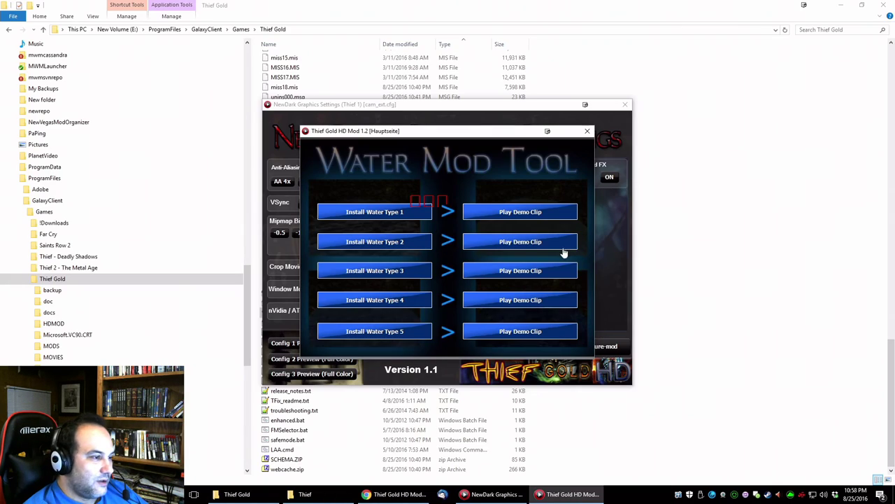
pyautogui.click(559, 250)
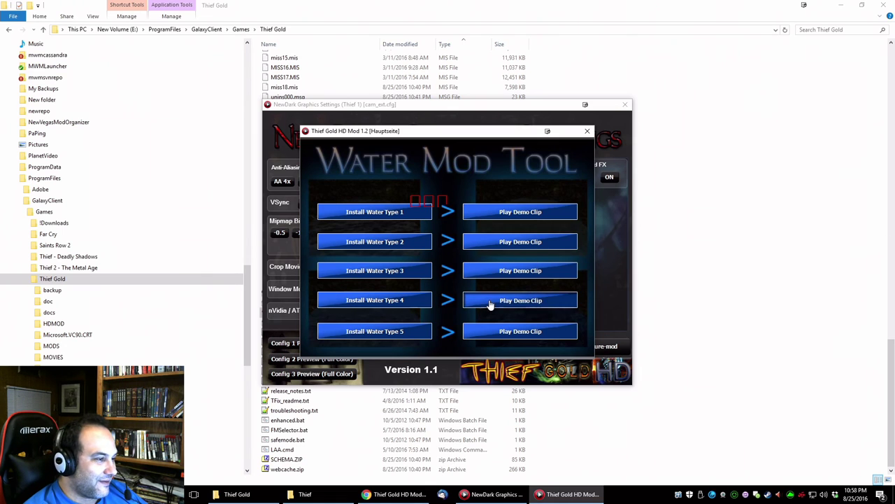
pyautogui.click(489, 301)
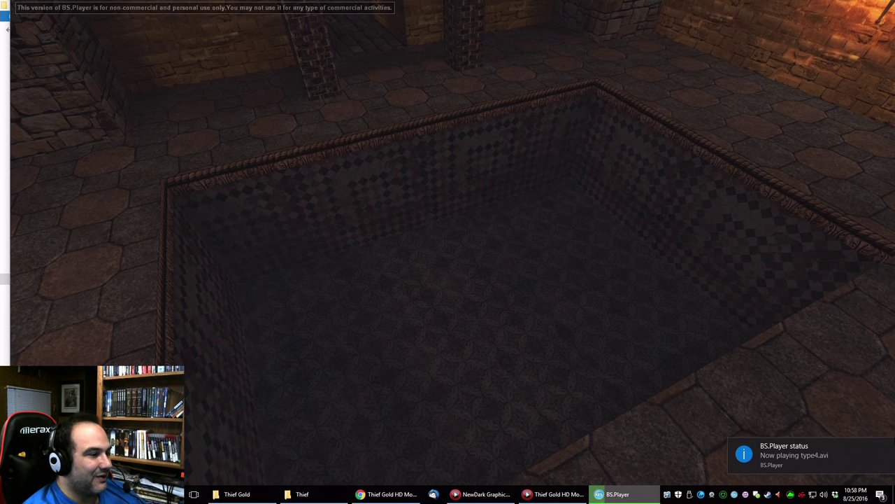
pyautogui.click(887, 442)
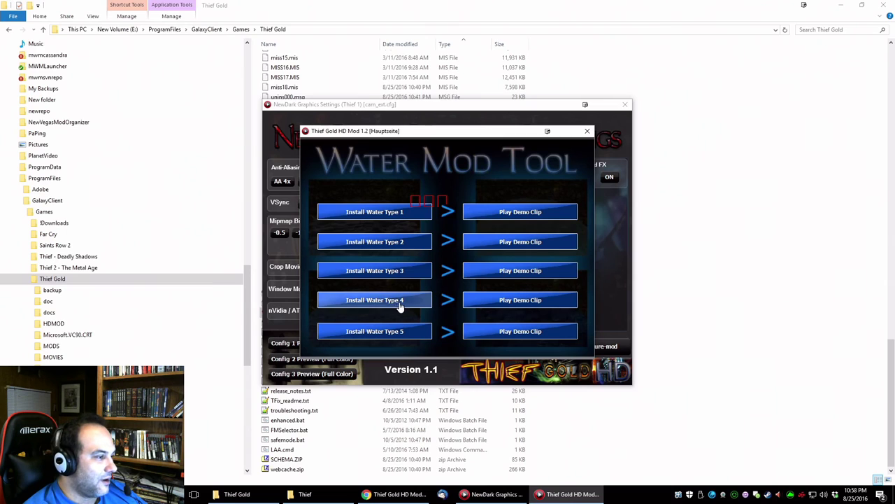
# - Install Water Type 4, acknowledge the change, and close the Water Mod Tool
pyautogui.click(396, 302)
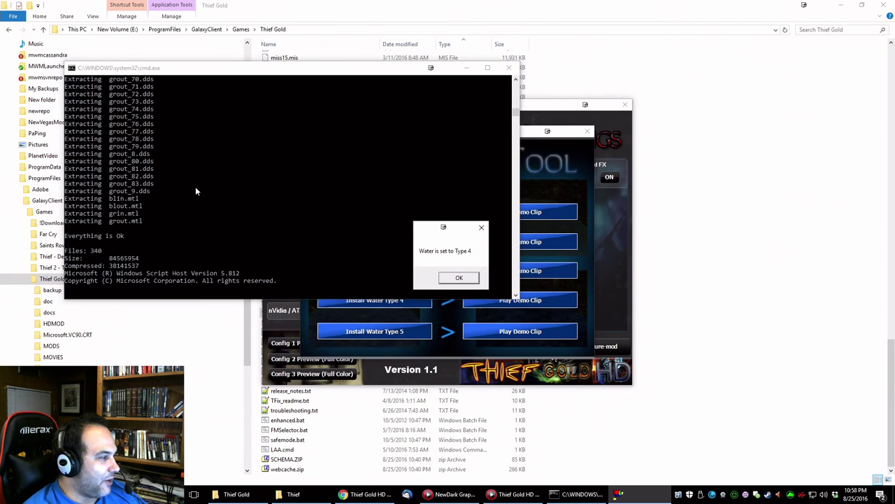
pyautogui.click(475, 282)
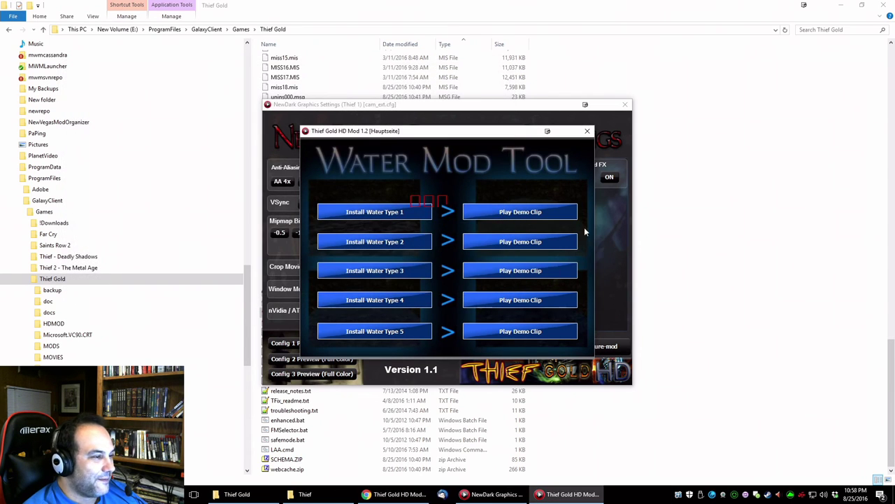
pyautogui.click(586, 131)
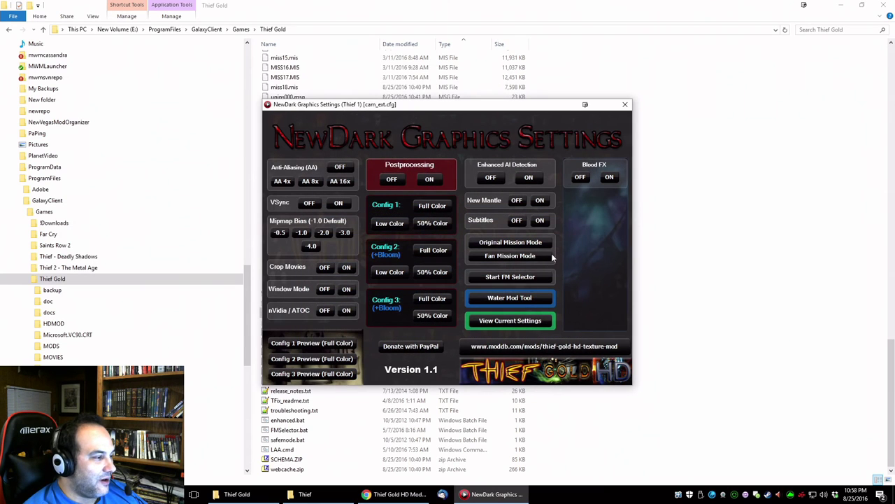
# - Look at the Config 1 Full Color preview folder, move its window aside, and close it
pyautogui.click(308, 343)
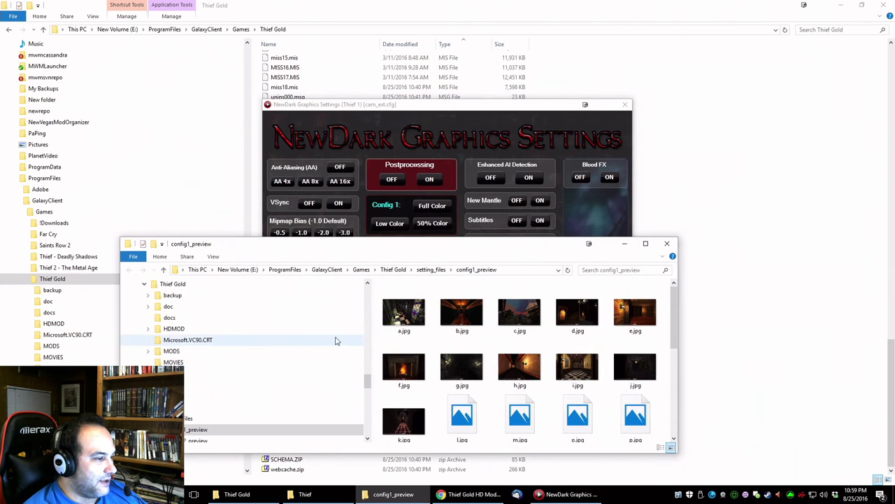
pyautogui.moveTo(443, 246); pyautogui.dragTo(893, 237)
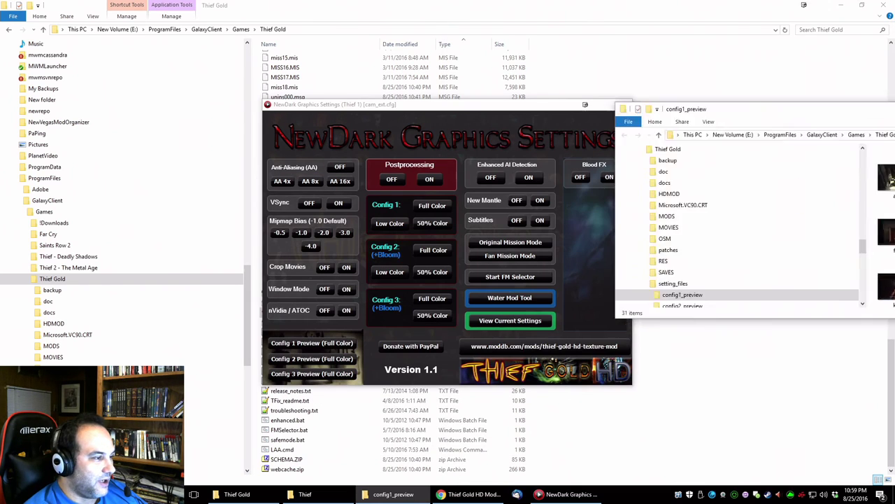
pyautogui.hotkey('alt', 'F4')
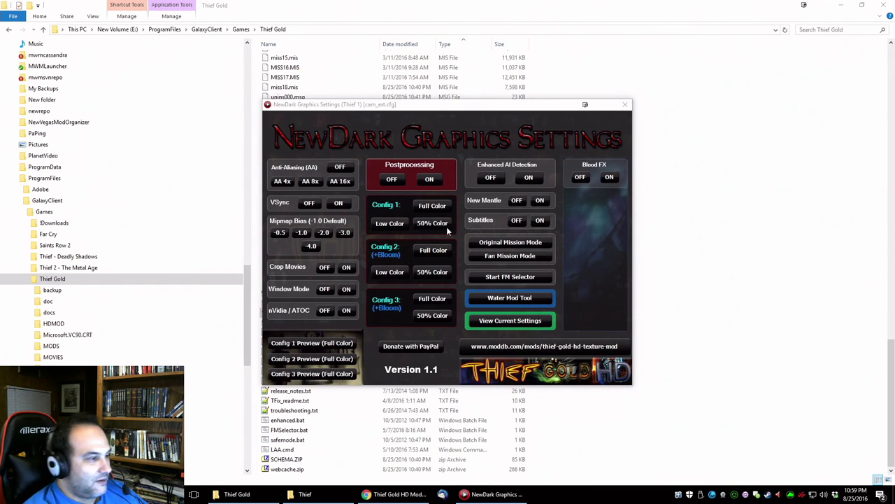
# - Open the Config 2 preview folder maximized, switch to config1_preview, and view d.jpg enlarged in Photos before closing it
pyautogui.click(325, 361)
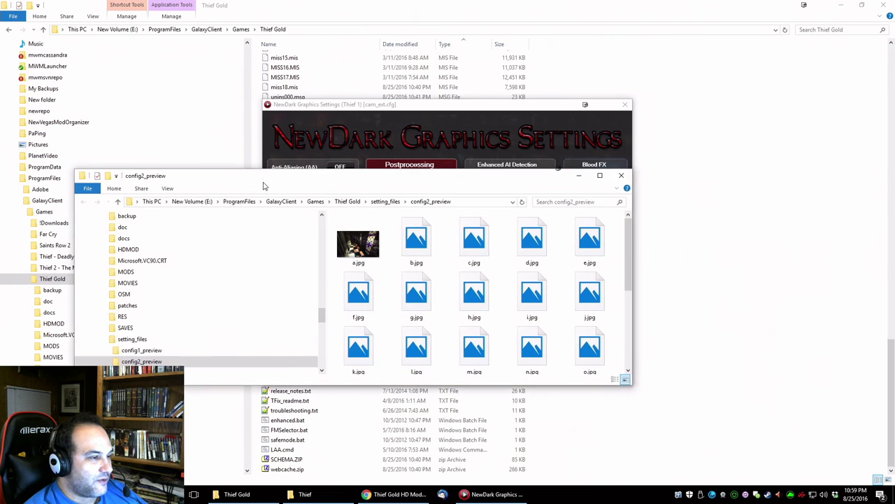
pyautogui.click(658, 150)
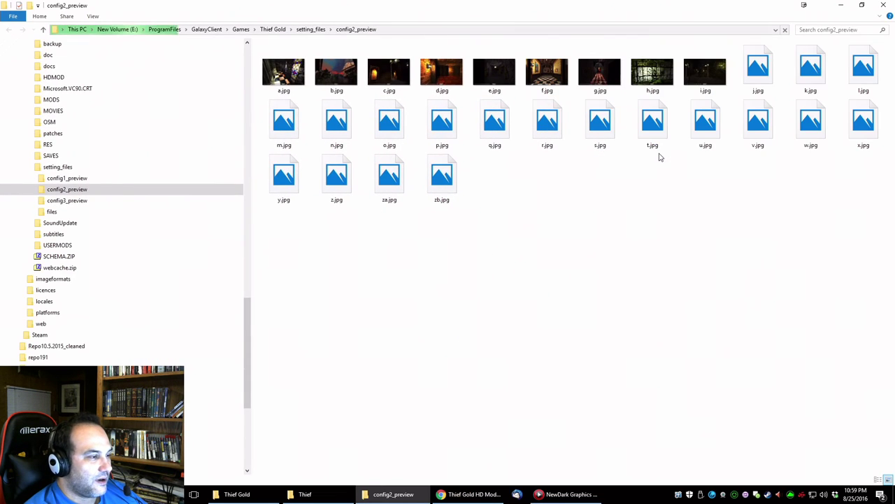
pyautogui.click(83, 179)
pyautogui.doubleClick(444, 61)
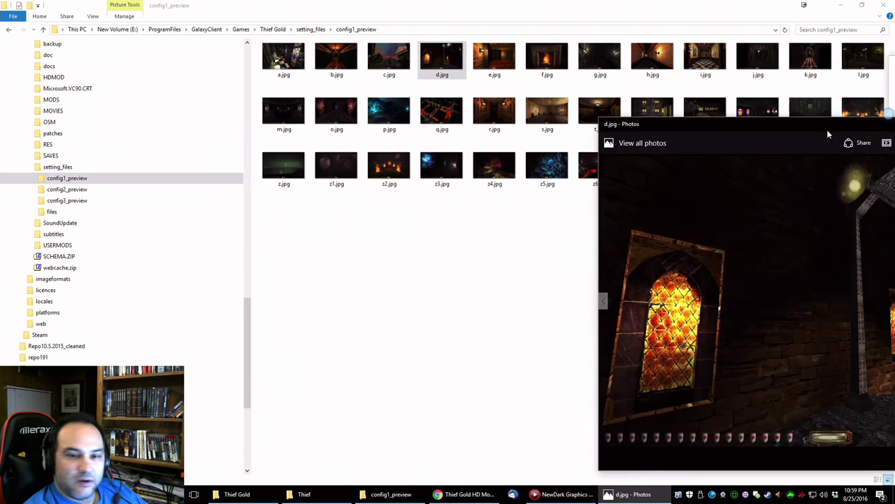
pyautogui.moveTo(827, 129); pyautogui.dragTo(497, 105)
pyautogui.doubleClick(496, 105)
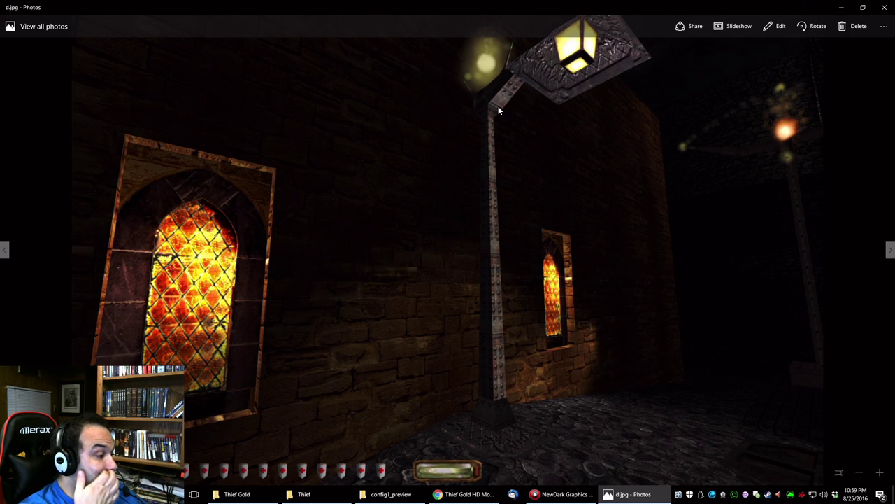
pyautogui.click(887, 8)
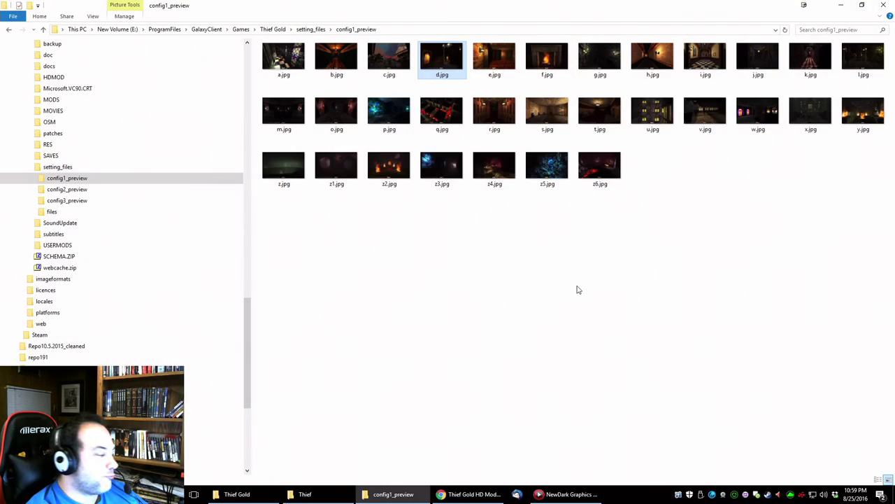
# - Compare f.jpg in config2_preview with i.jpg in config1_preview, closing each image after viewing
pyautogui.click(60, 190)
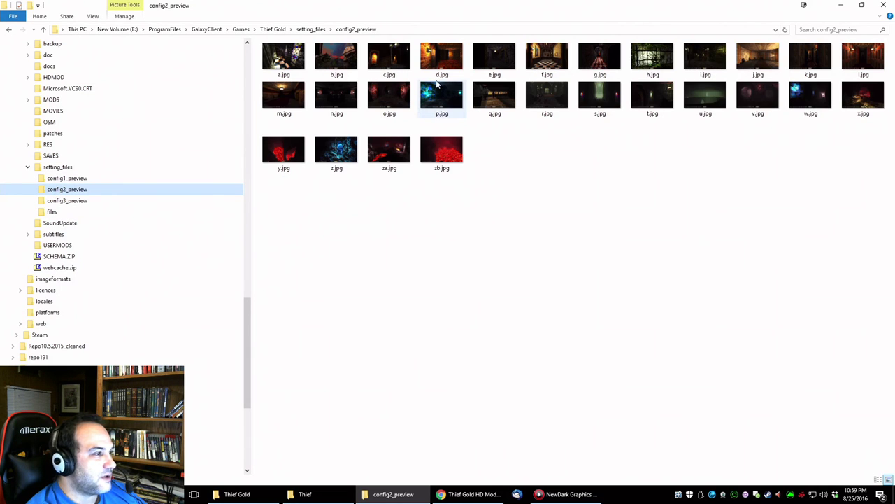
pyautogui.doubleClick(546, 63)
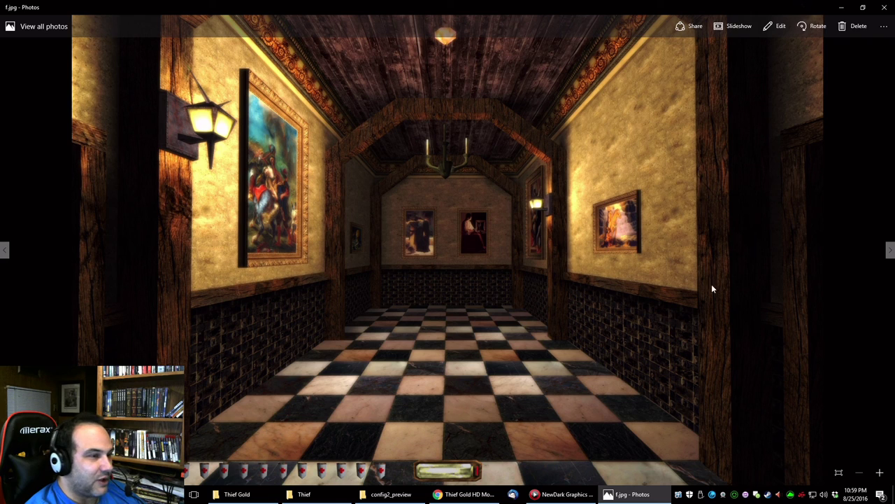
pyautogui.click(883, 7)
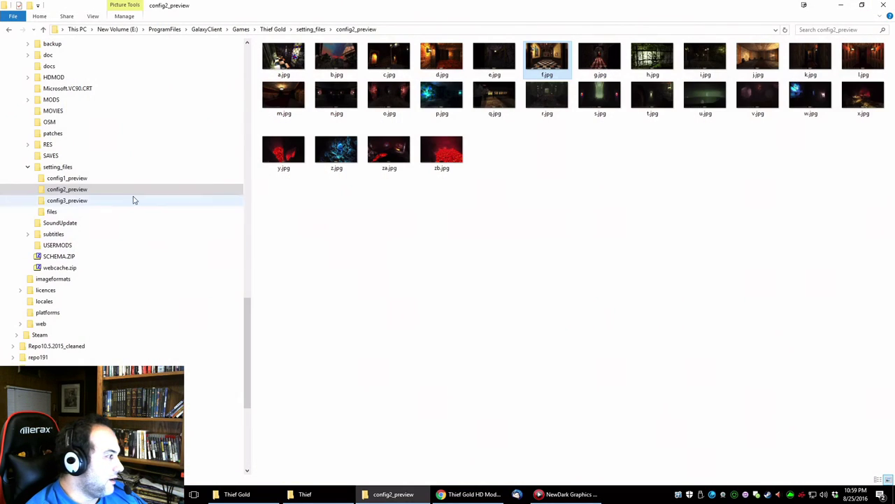
pyautogui.click(110, 178)
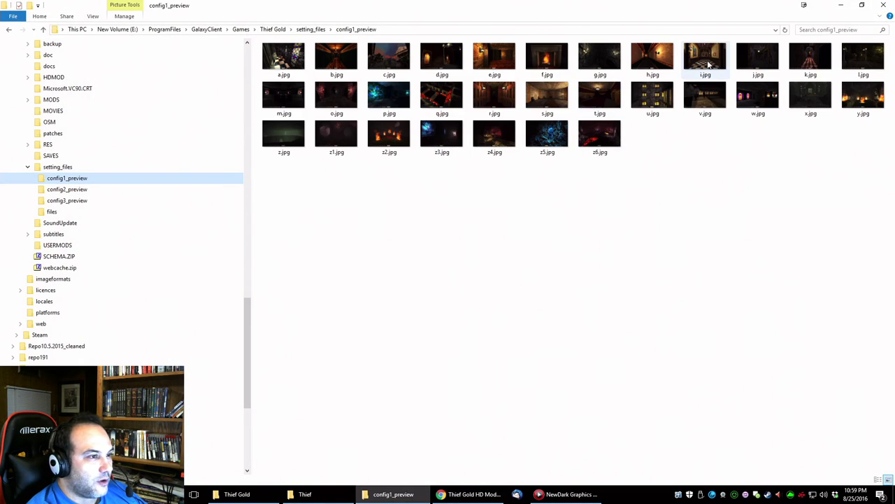
pyautogui.doubleClick(707, 58)
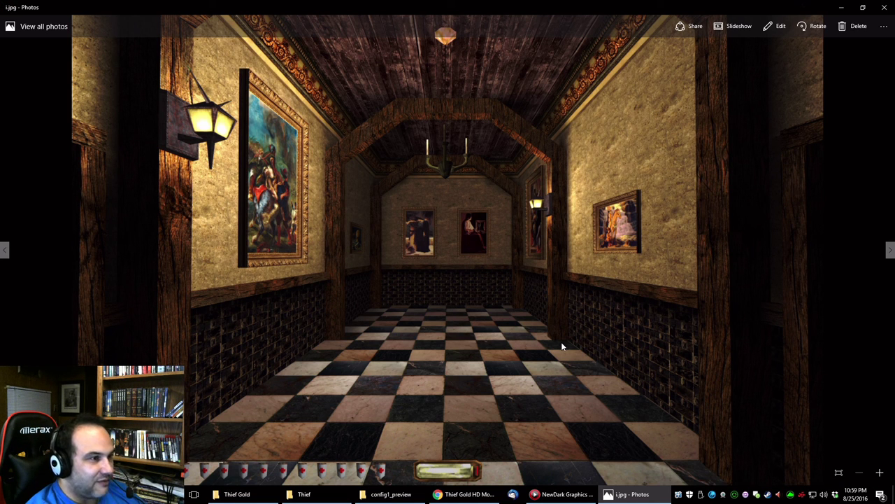
pyautogui.click(884, 7)
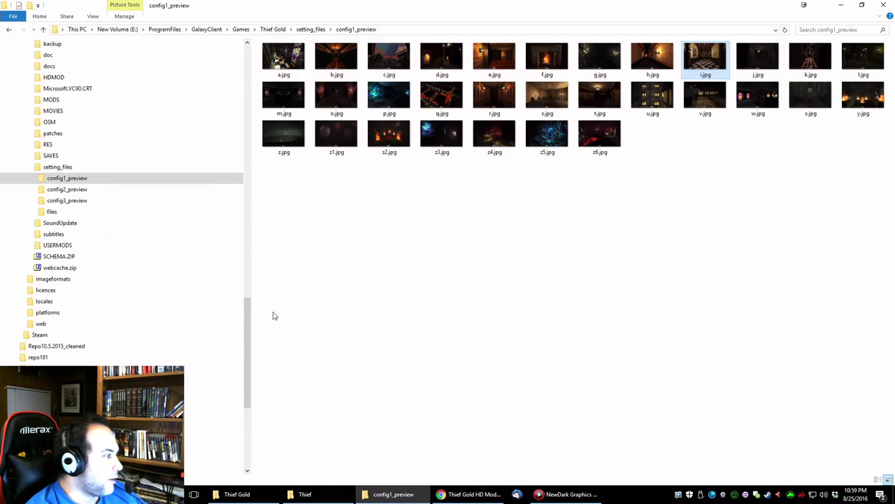
# - View a.jpg from the config3_preview folder and close the image
pyautogui.click(78, 202)
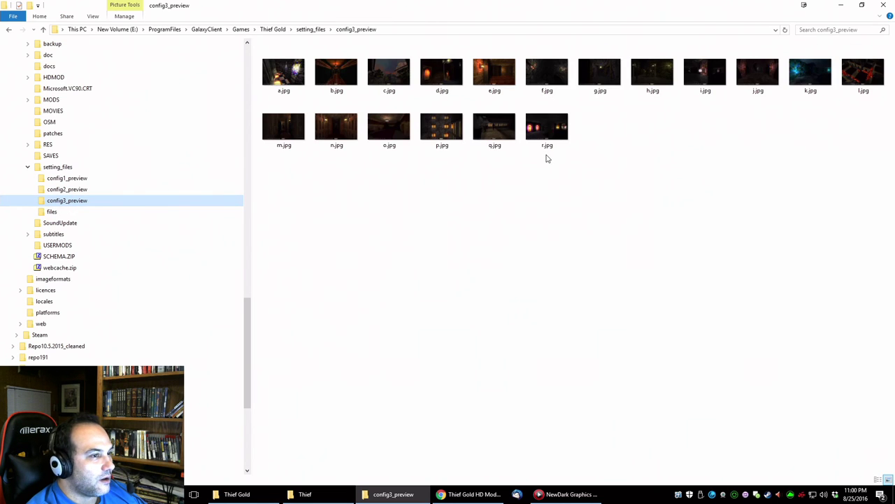
pyautogui.doubleClick(286, 74)
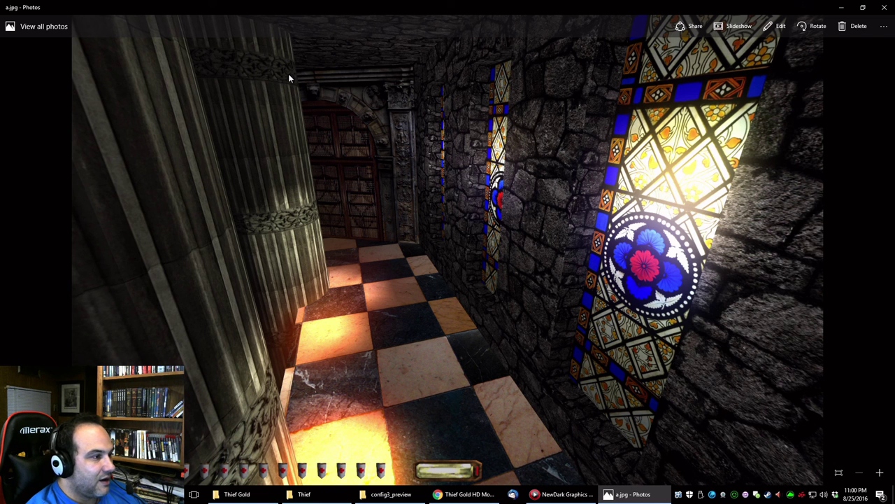
pyautogui.click(883, 6)
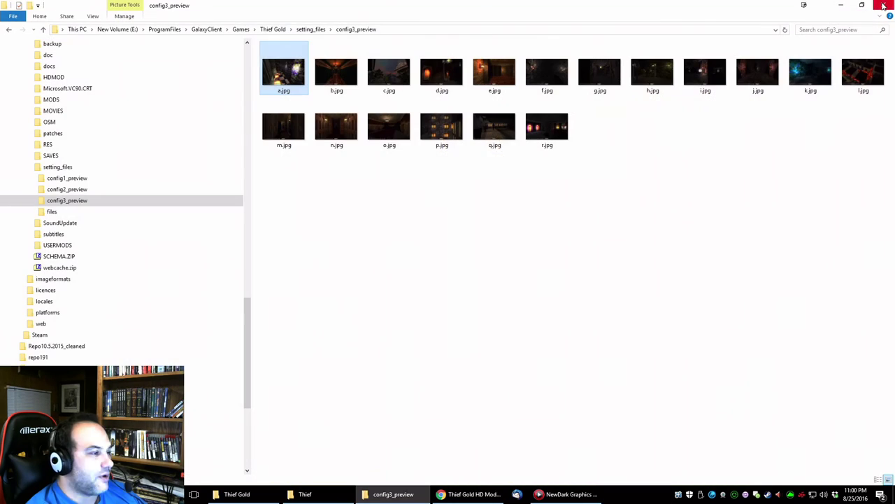
# - Return to NewDark Graphics Settings, apply the Config 2 Full Color preset, and acknowledge the change
pyautogui.click(587, 495)
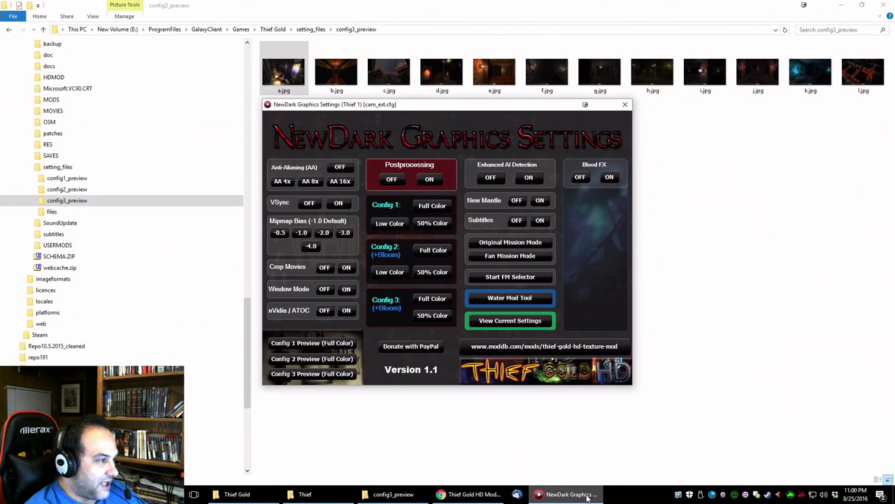
pyautogui.click(432, 253)
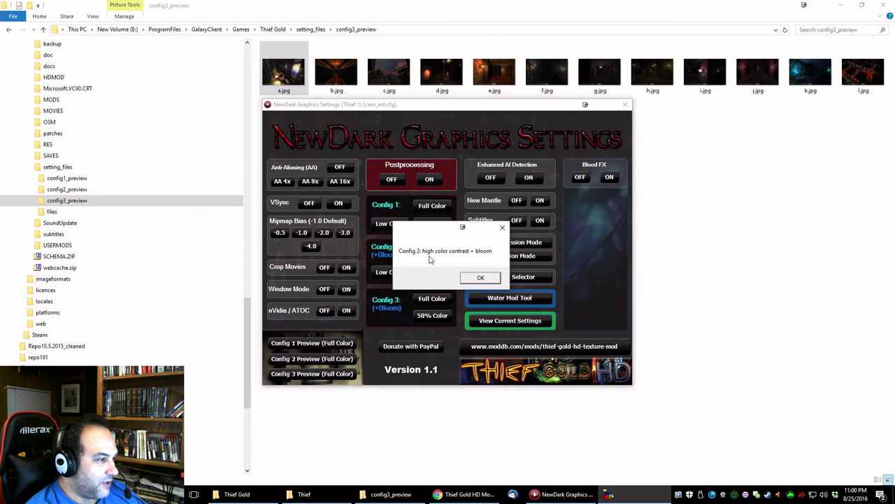
pyautogui.click(497, 280)
# - Apply the Config 3 Full Color preset, acknowledge the change, and close NewDark Graphics Settings
pyautogui.click(431, 301)
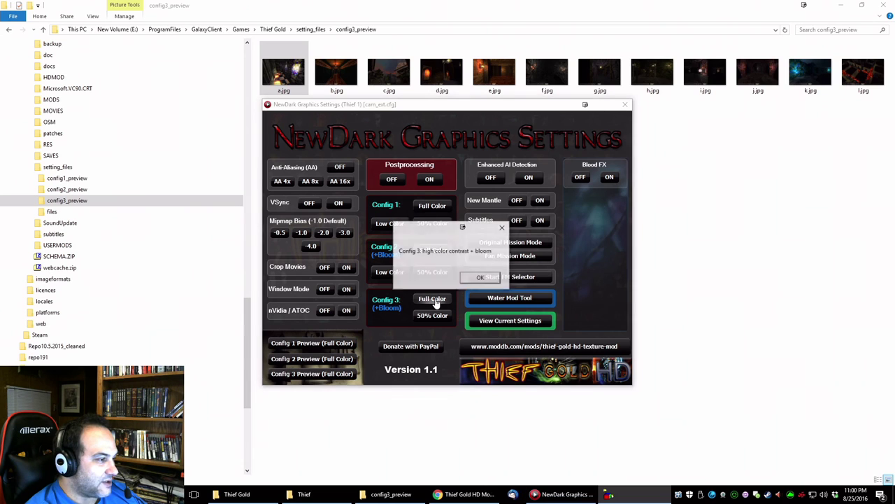
pyautogui.click(479, 279)
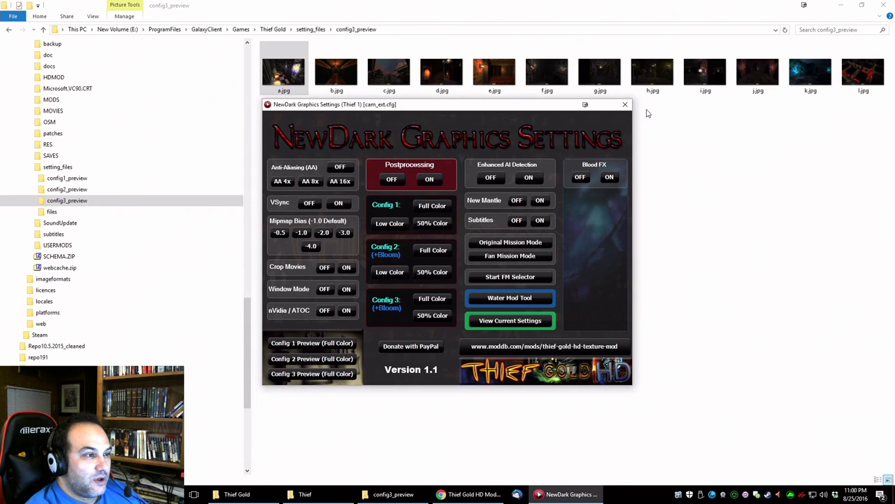
pyautogui.click(625, 104)
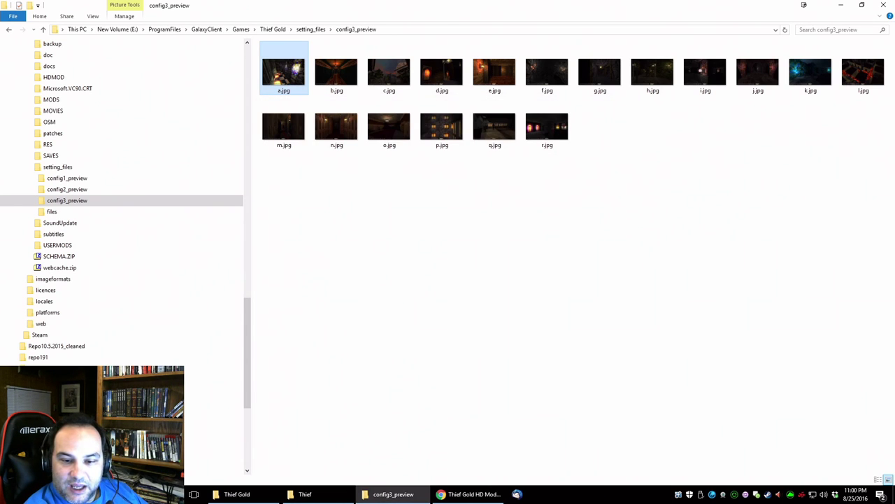